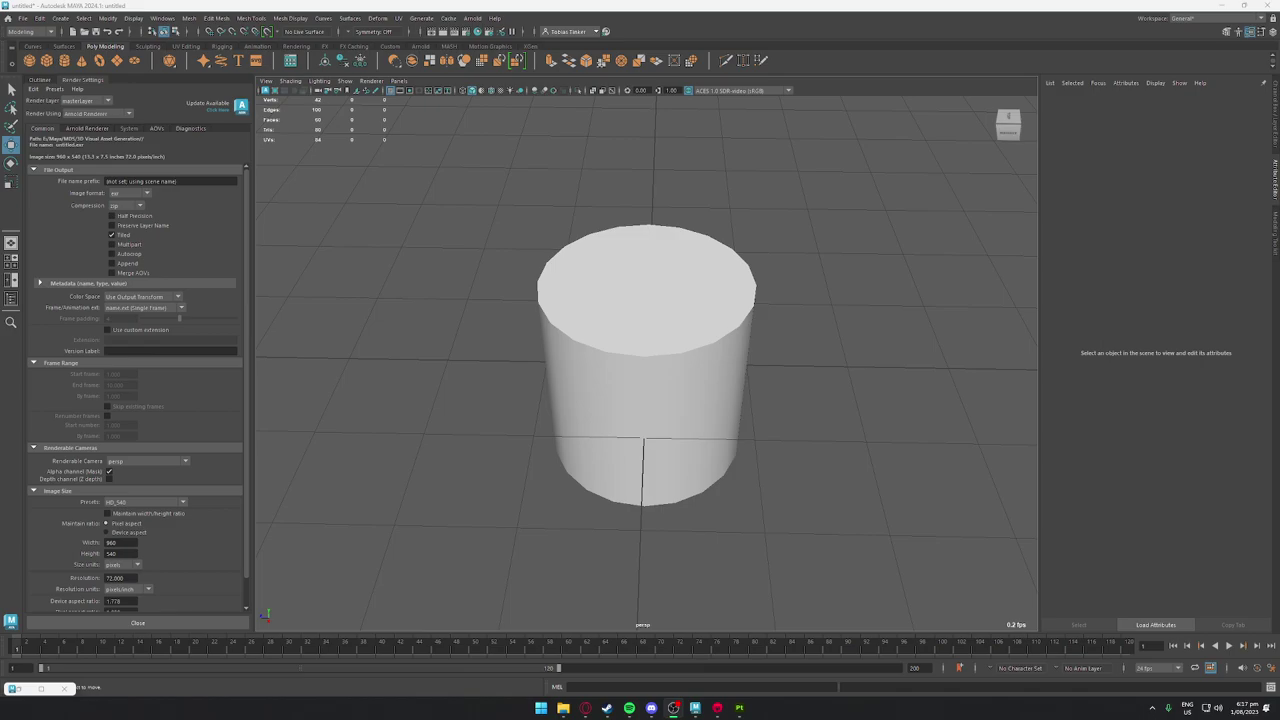
Select the cylinder, switch to Substance 3D Painter to examine its painted side and top, and return to Maya
left_click(643, 436)
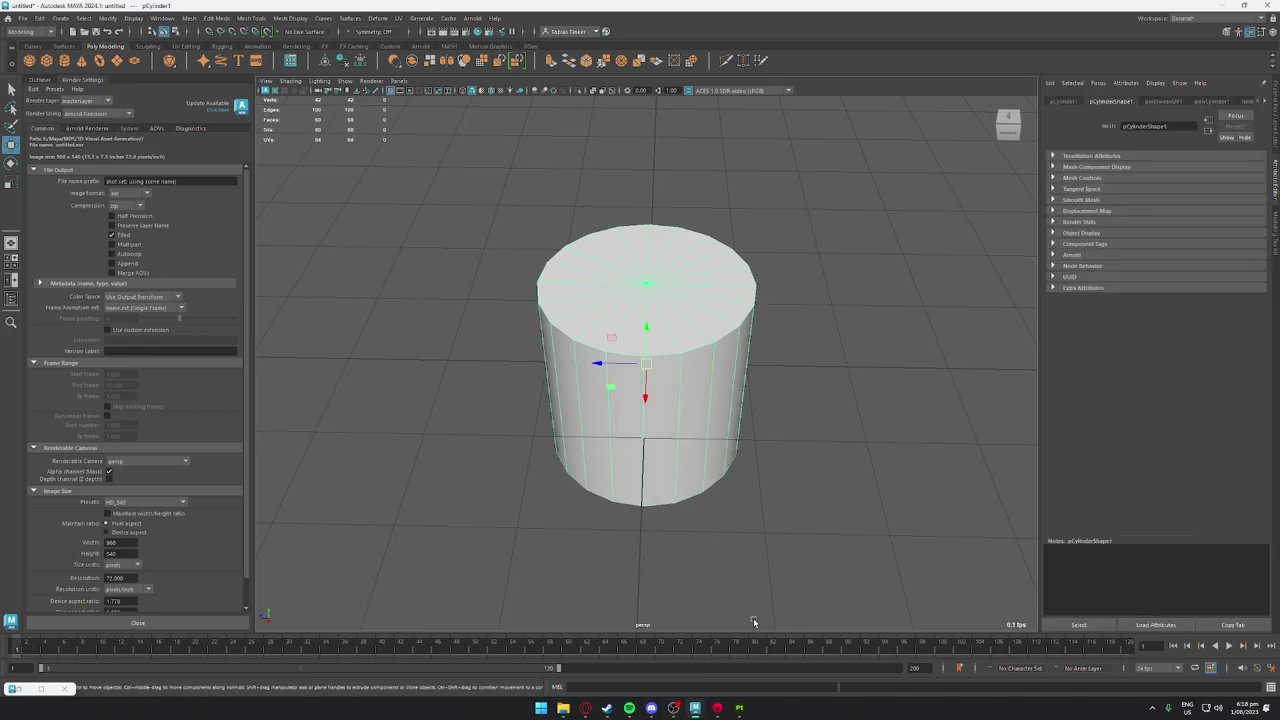
left_click(740, 708)
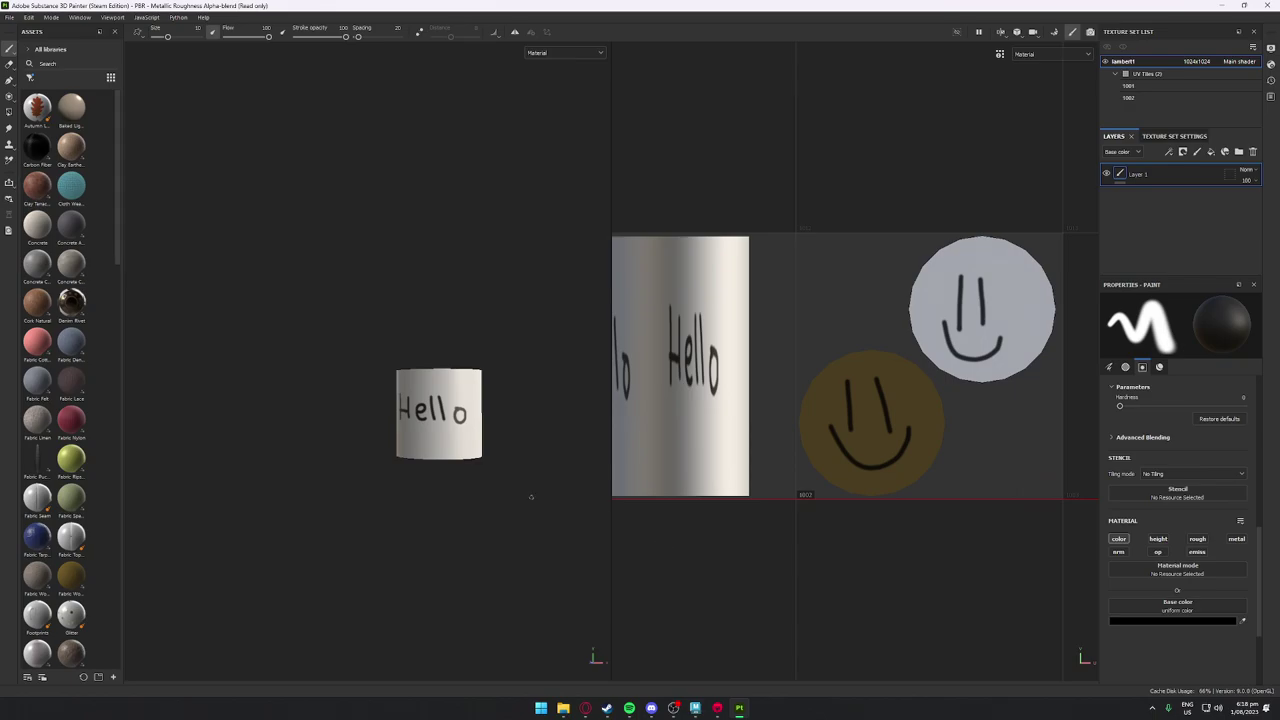
left_click_drag(490, 469, 514, 560, "alt")
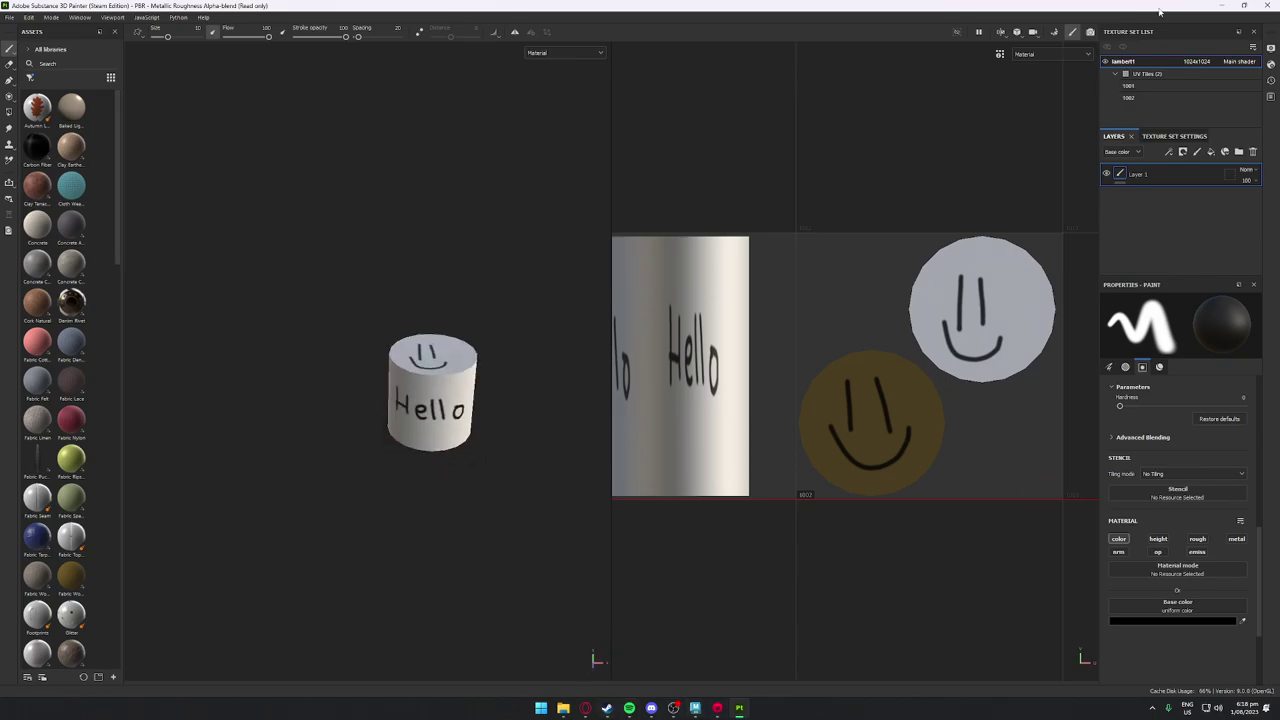
left_click(740, 708)
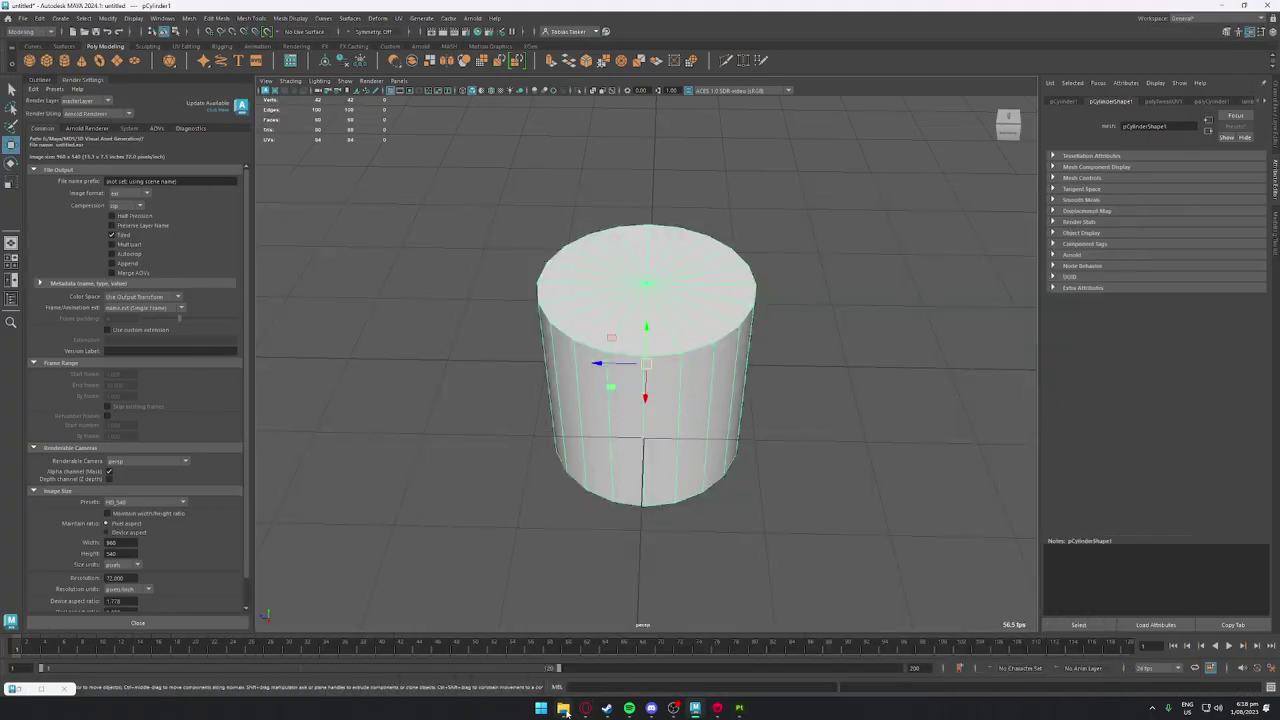
Open the Textures folder inside Downloads > Example in File Explorer and preview the example_lambert1_BaseColor.1001 image
left_click(563, 708)
double_click(923, 285)
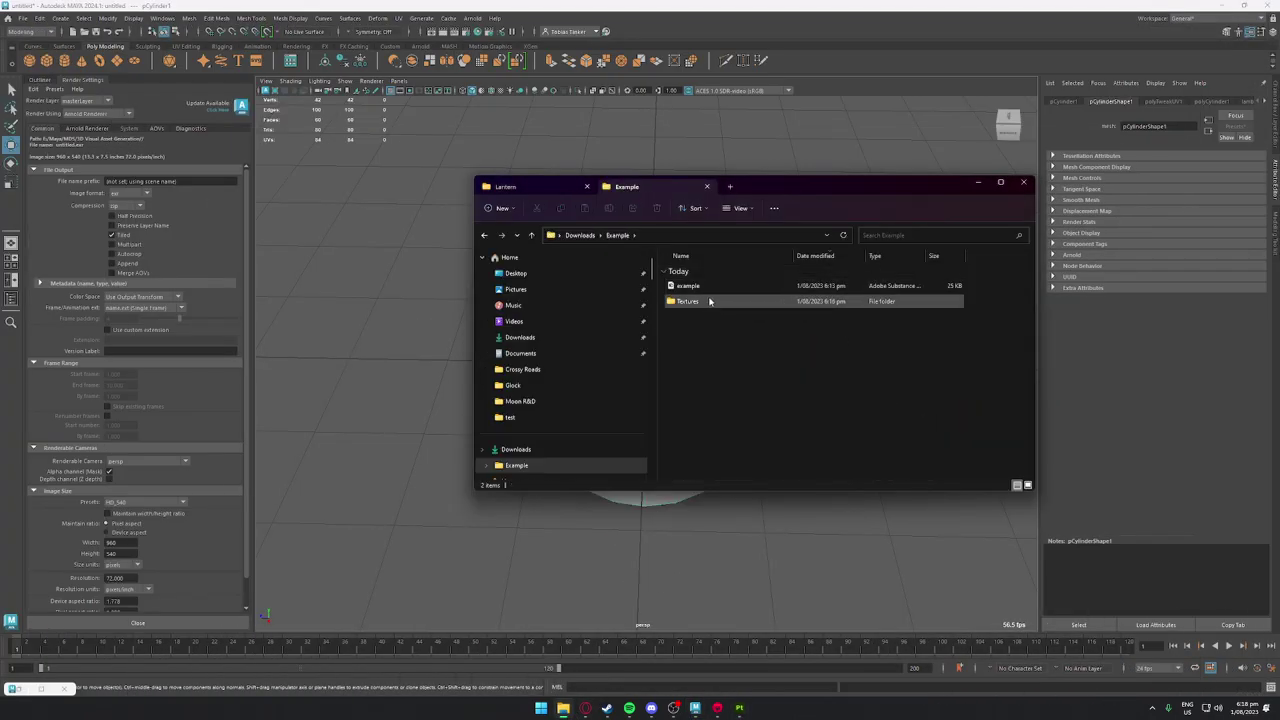
left_click(698, 304)
double_click(700, 304)
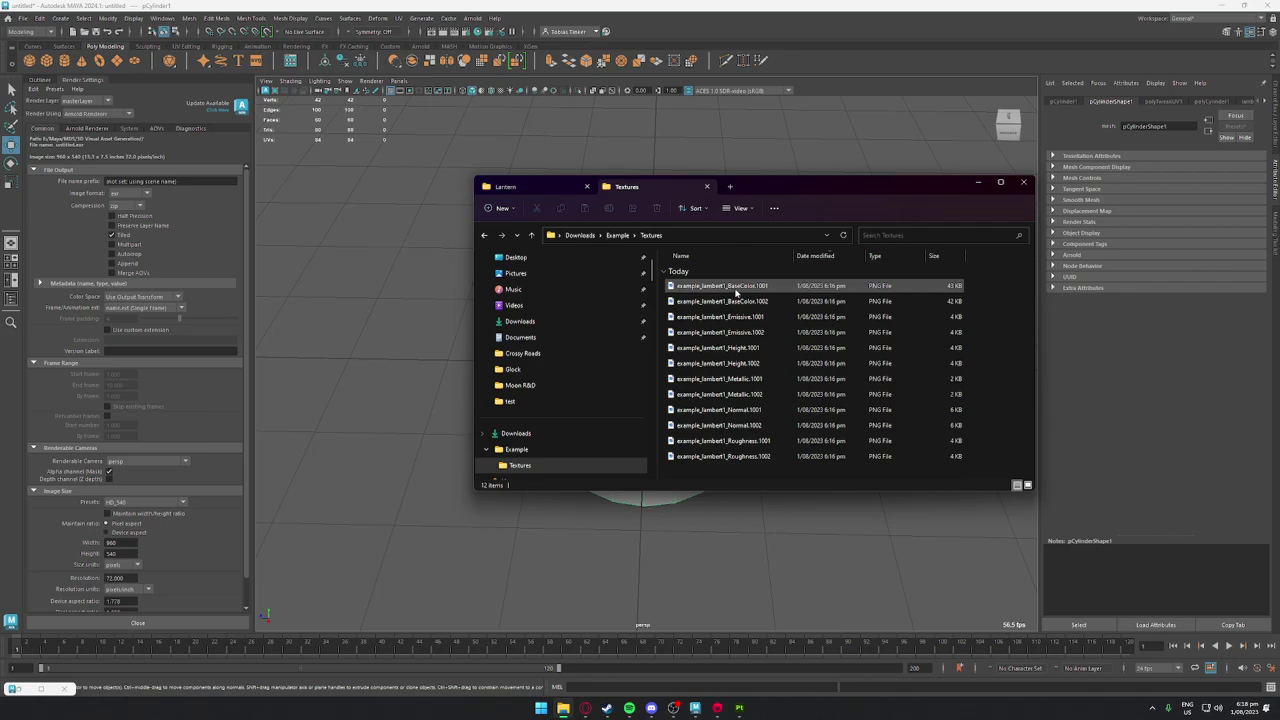
left_click(729, 289)
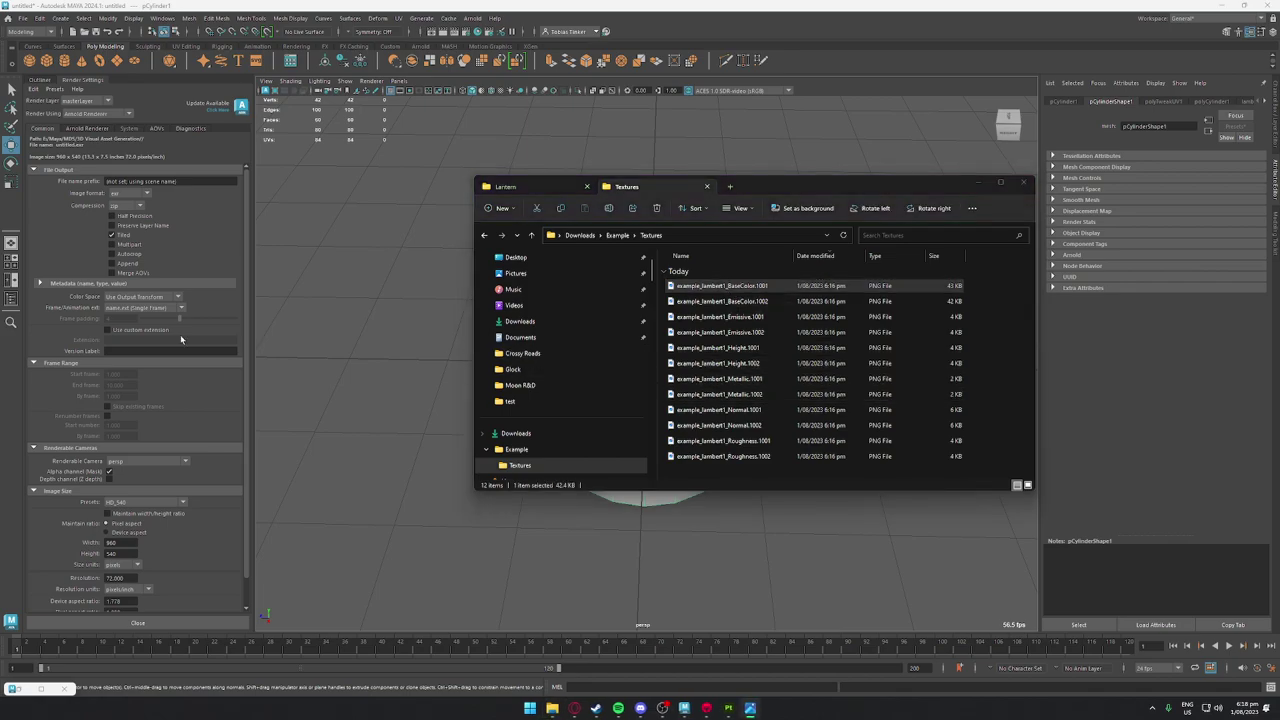
key("Return")
key("alt+F4")
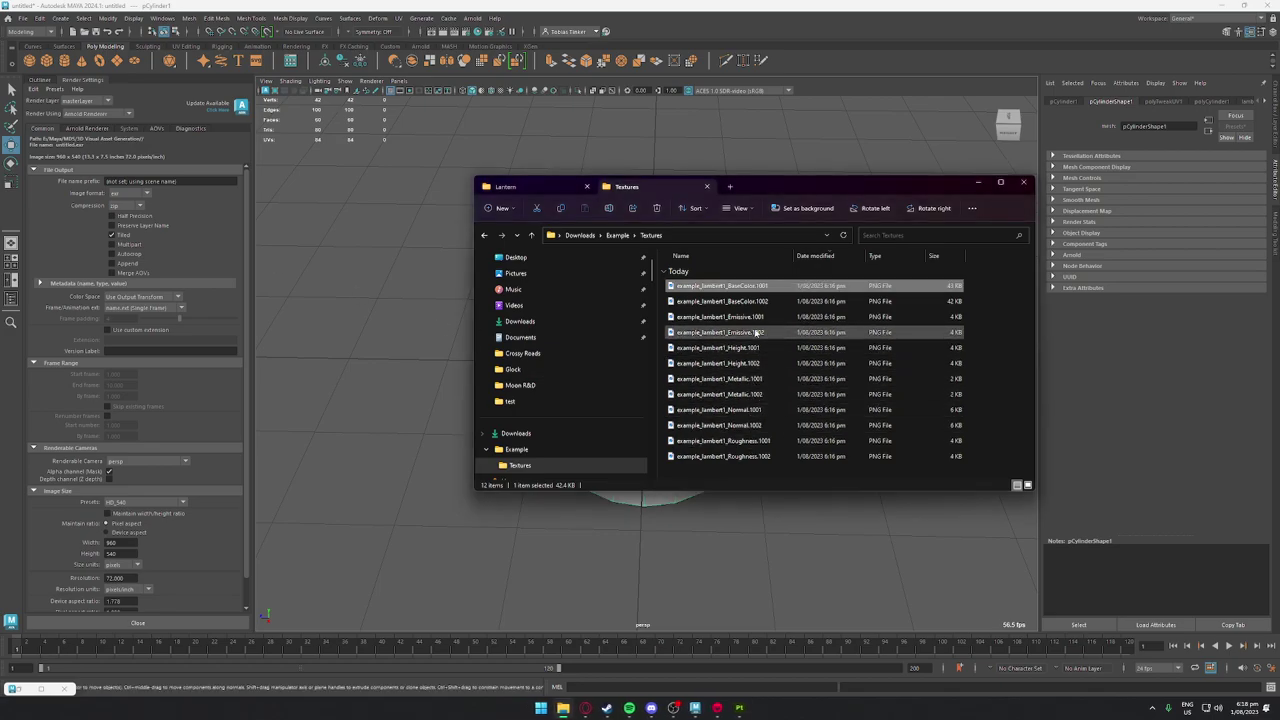
Preview the example_lambert1_BaseColor.1002 image and return to Maya
left_click(754, 304)
key("Return")
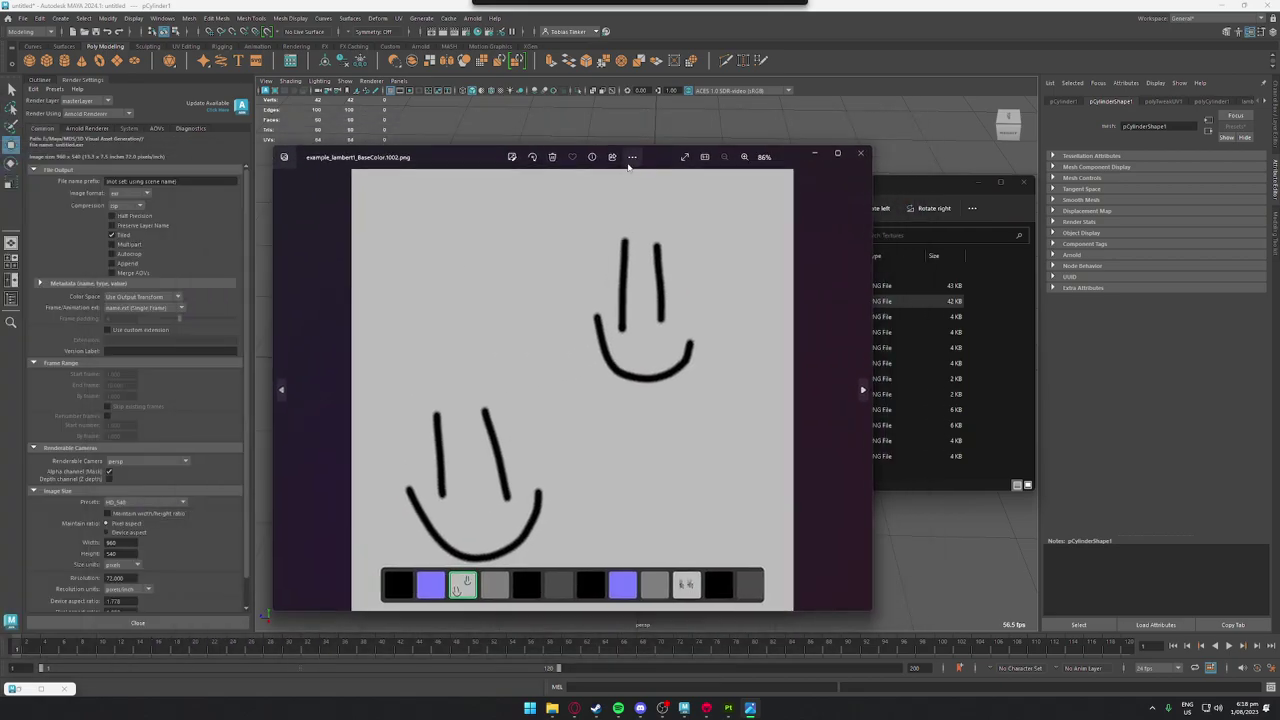
left_click(860, 153)
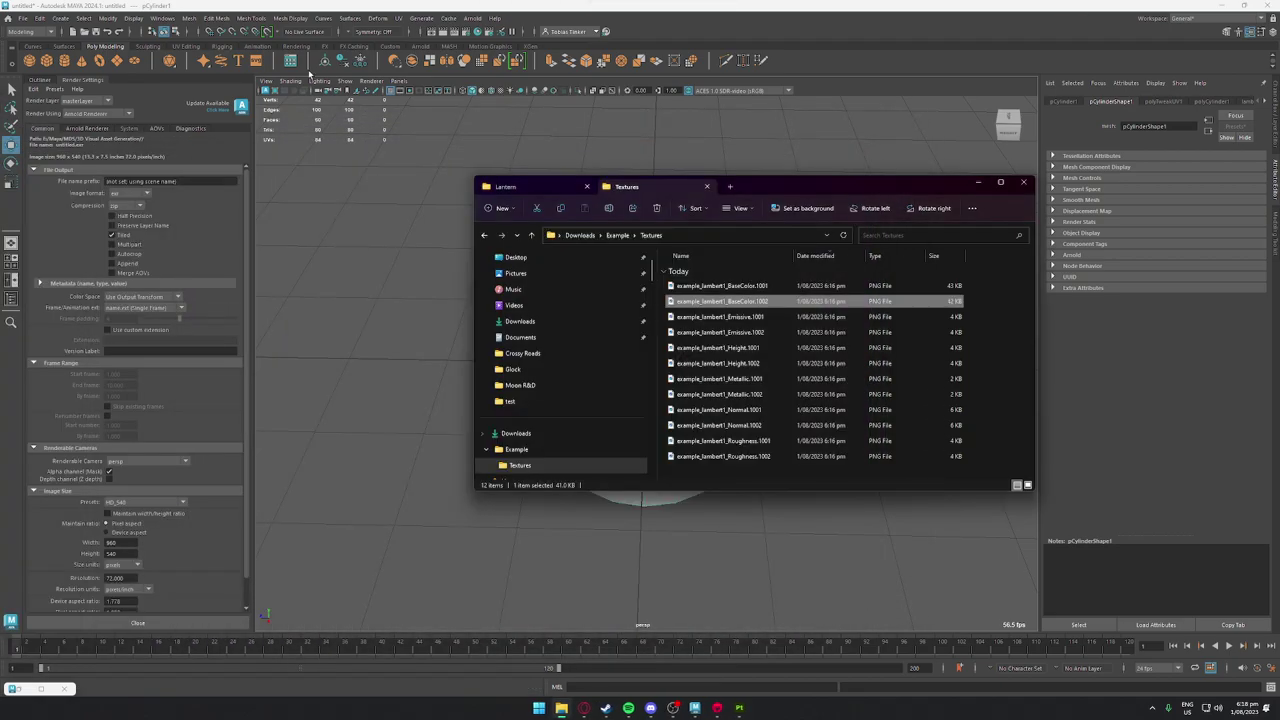
left_click(977, 182)
Examine how the cylinder's UV shells are laid out across the tiles in the UV Editor, and close the editor
left_click(399, 18)
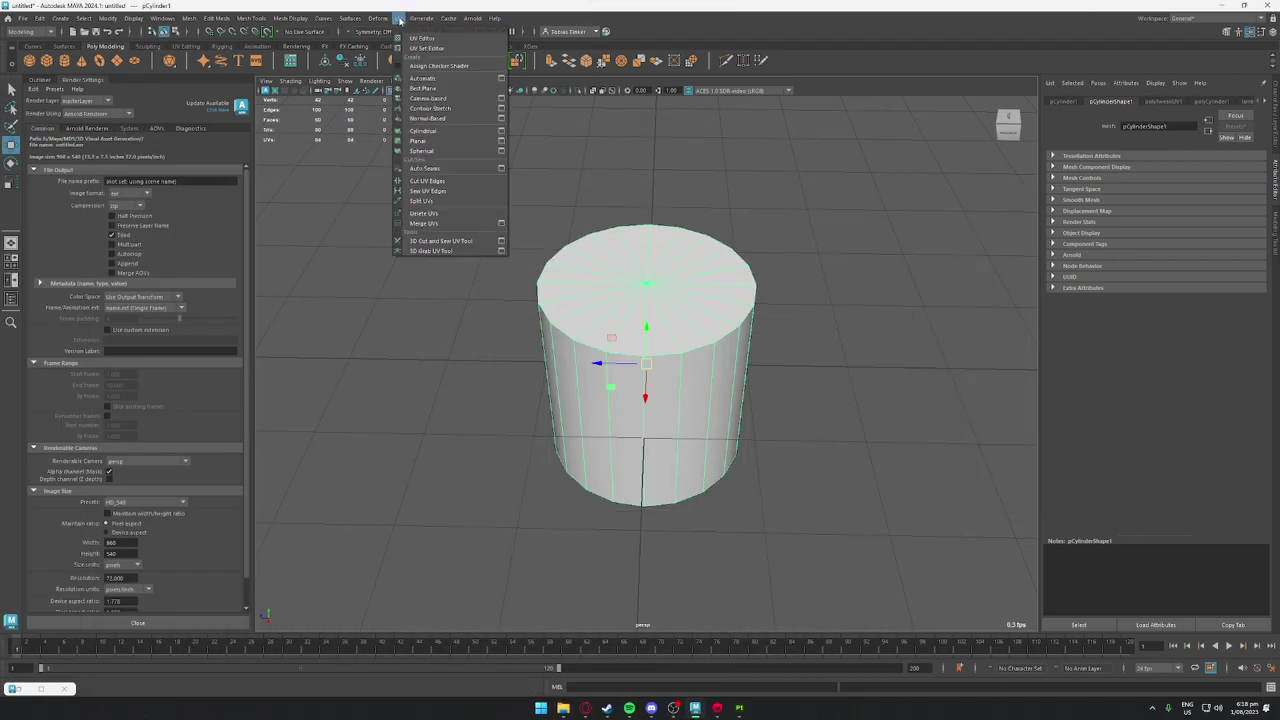
left_click(422, 38)
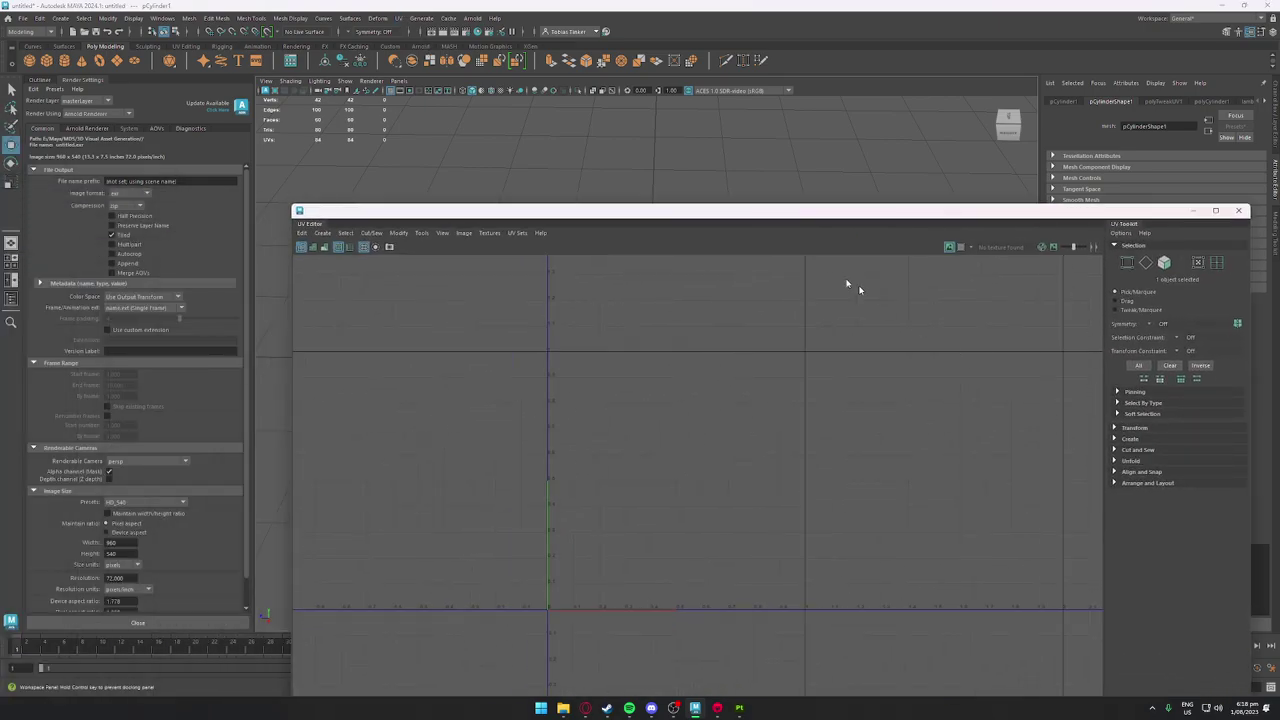
left_click_drag(670, 210, 528, 102)
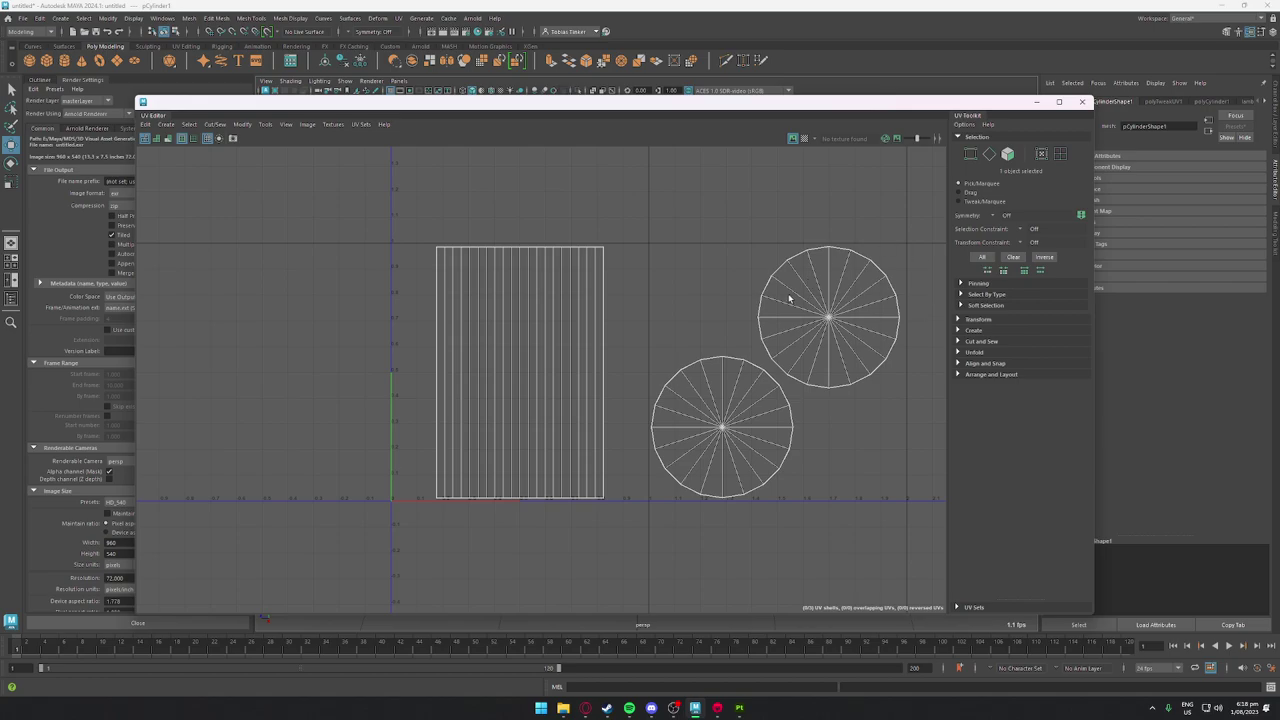
left_click(1082, 102)
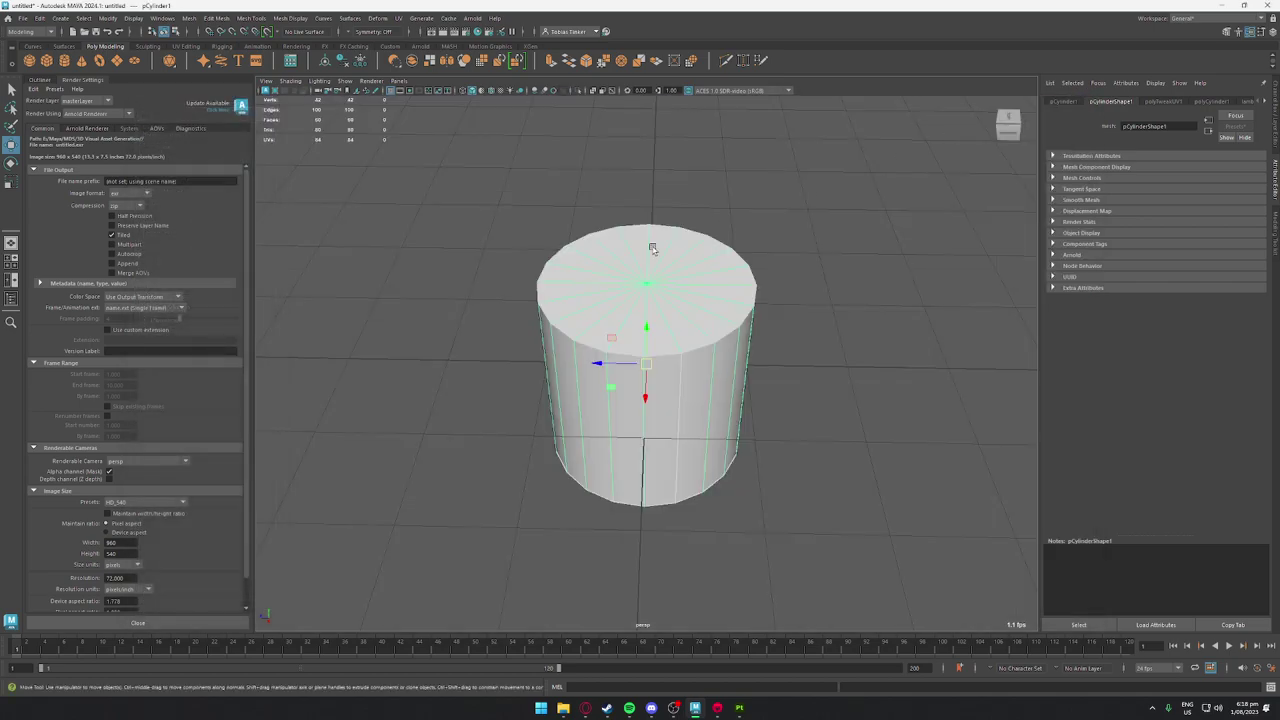
left_click_drag(506, 398, 517, 443, "alt")
left_click_drag(665, 425, 707, 351, "alt")
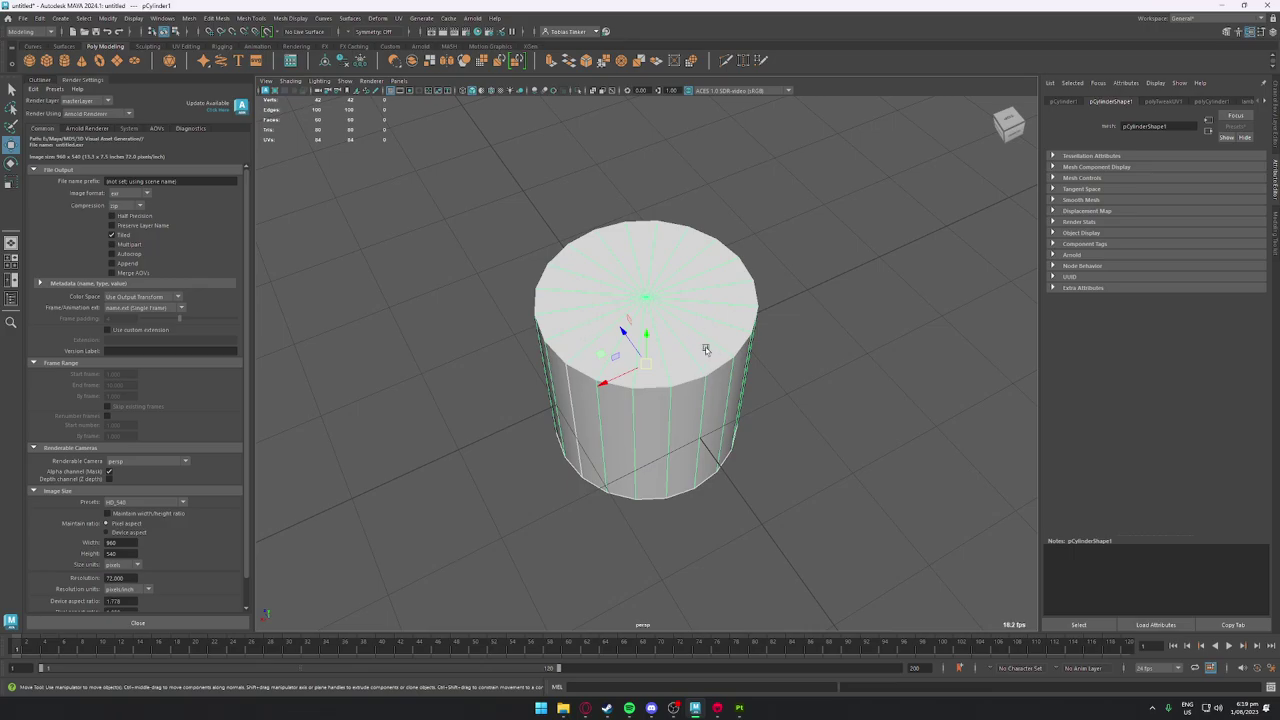
Switch to Marmoset Toolbag and start a new scene
left_click(717, 707)
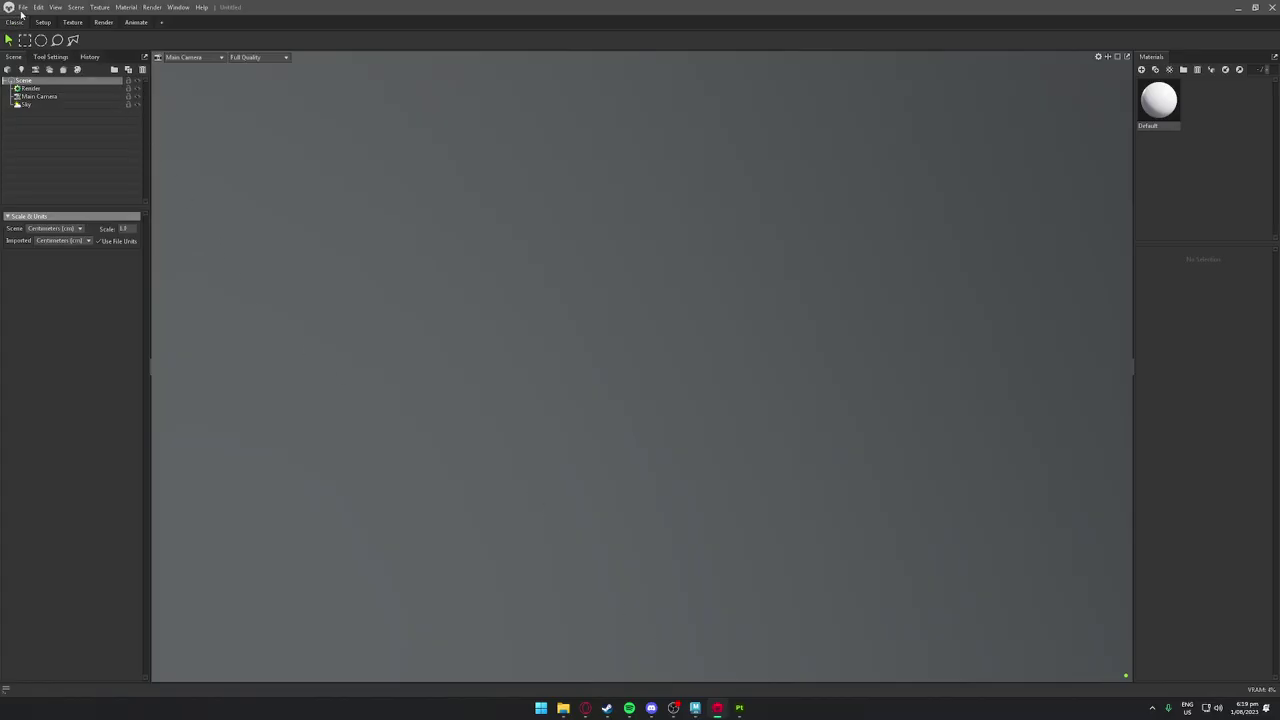
left_click(21, 9)
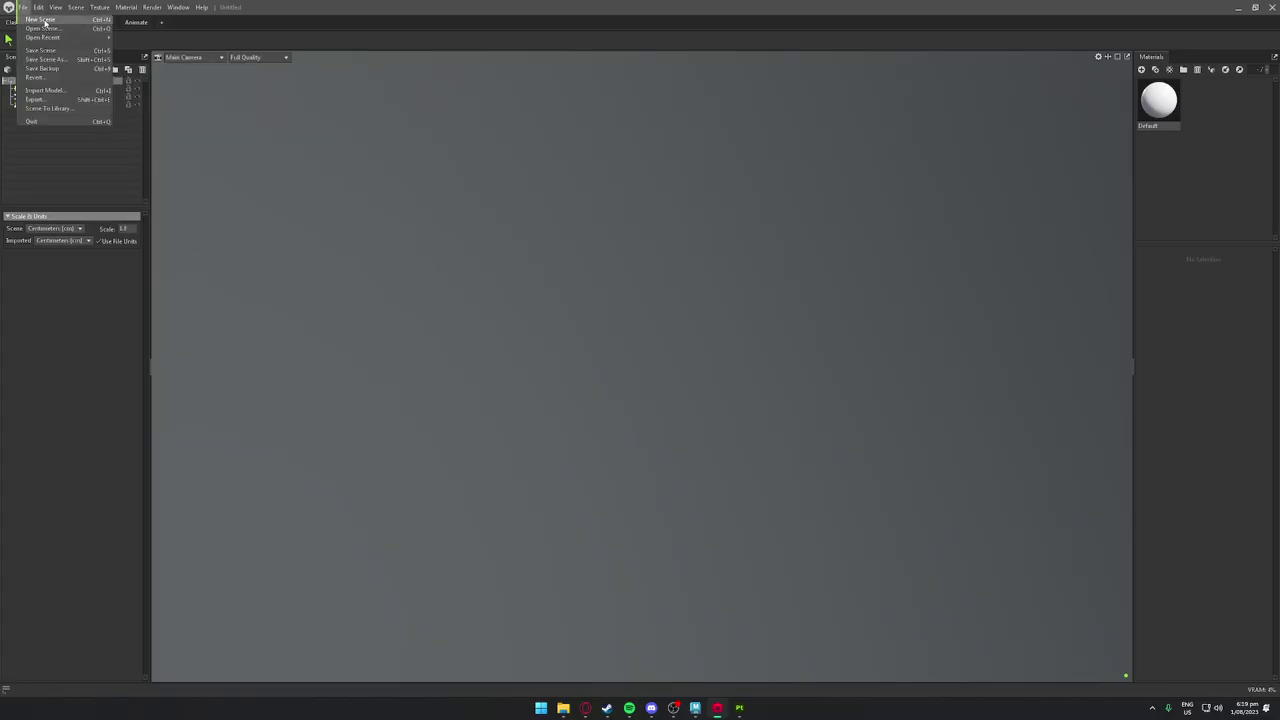
left_click(43, 20)
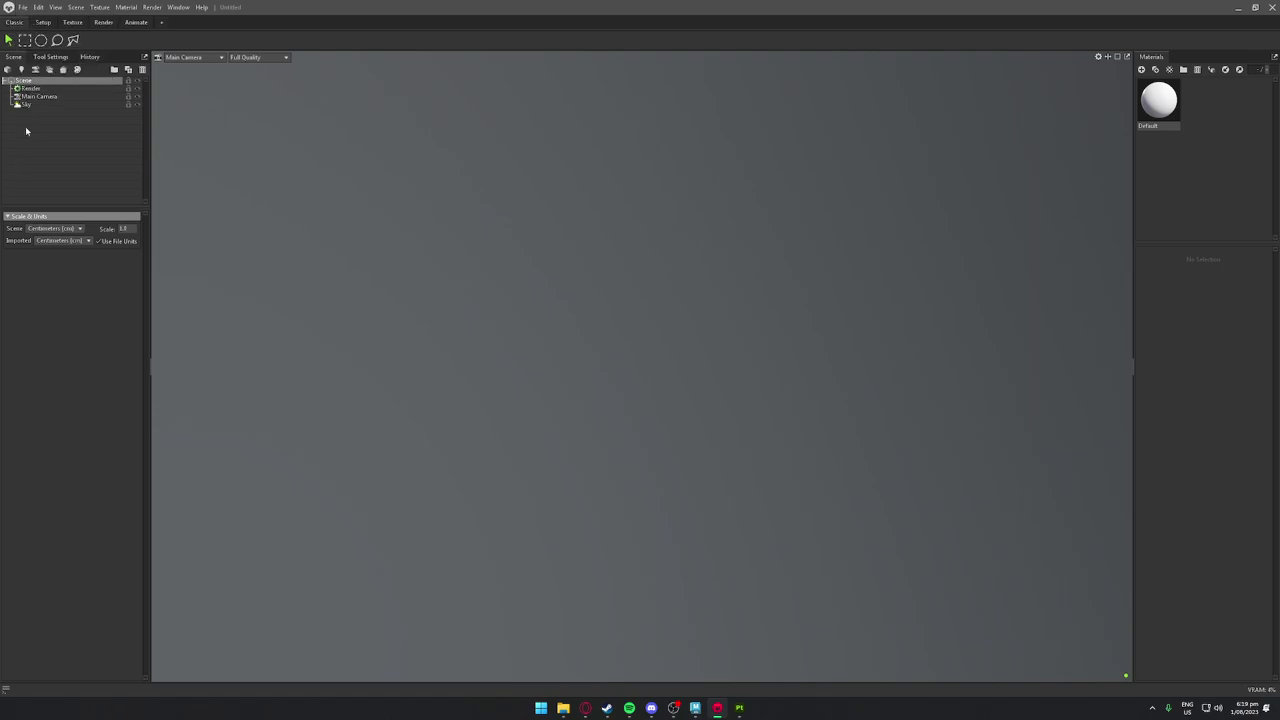
Import the example model from the Downloads > Example folder into the scene
left_click(21, 7)
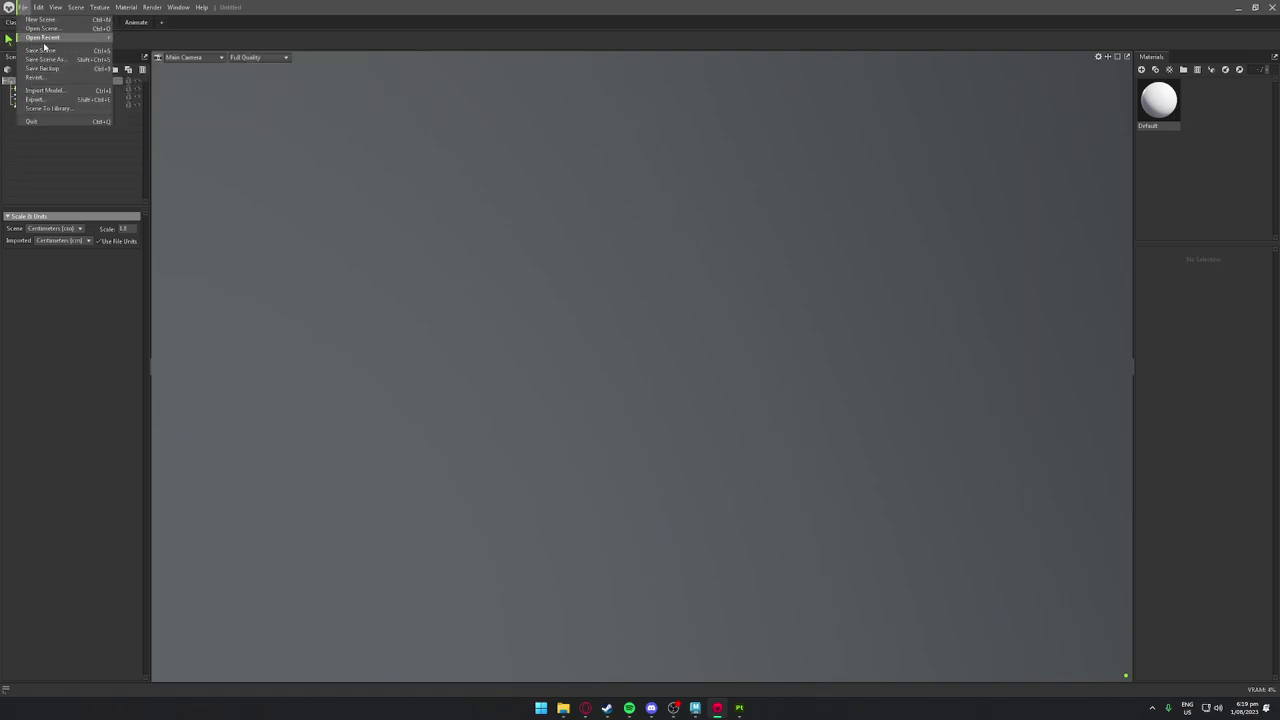
left_click(45, 90)
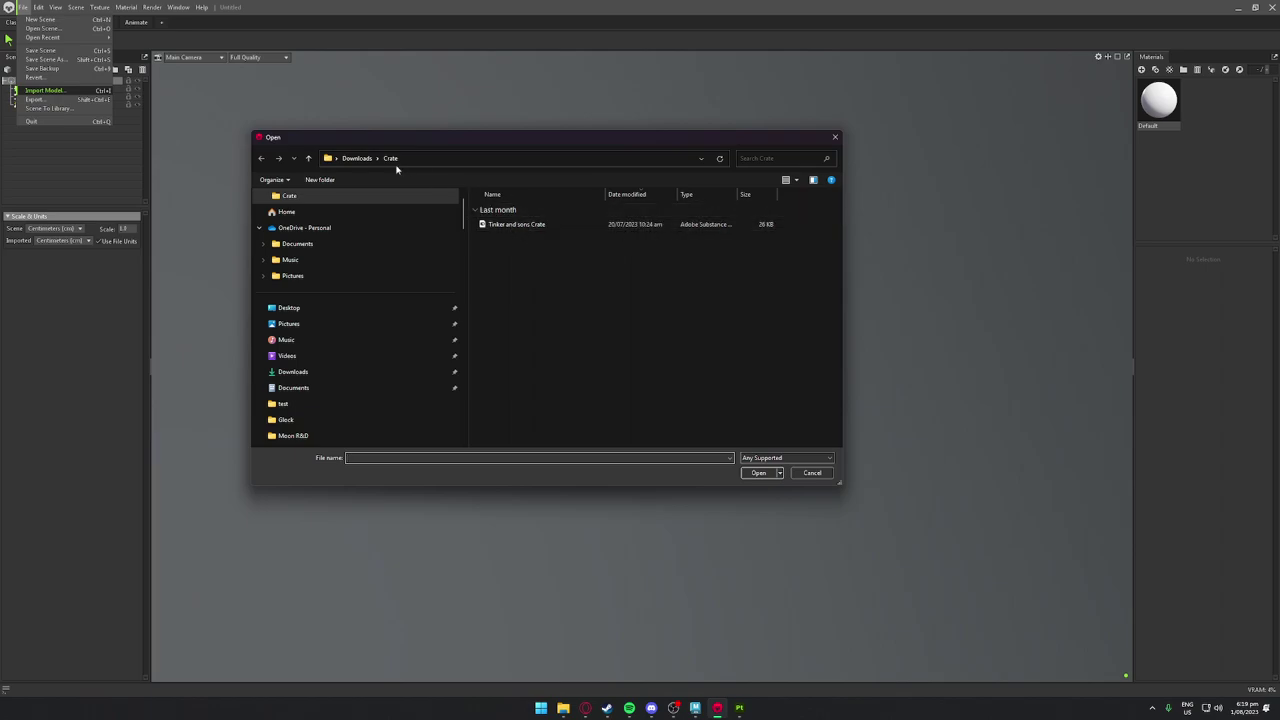
left_click(293, 371)
double_click(516, 215)
left_click(495, 224)
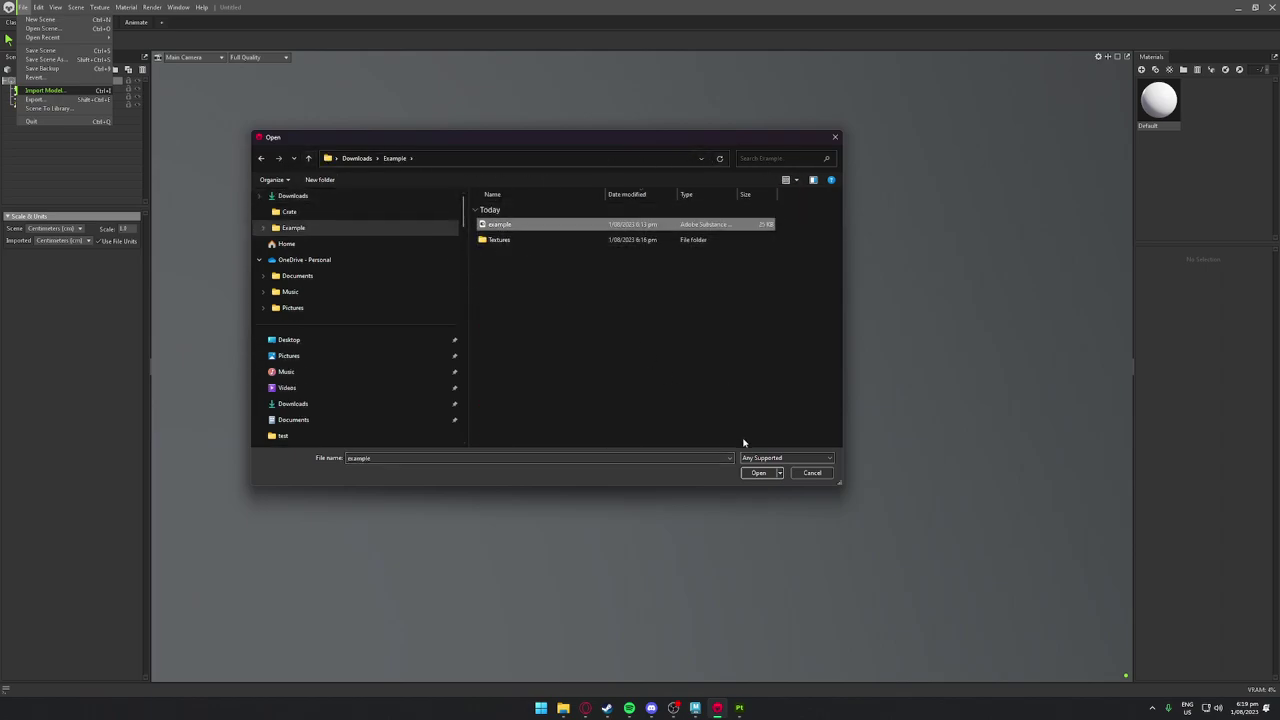
left_click(757, 472)
left_click_drag(717, 354, 743, 420)
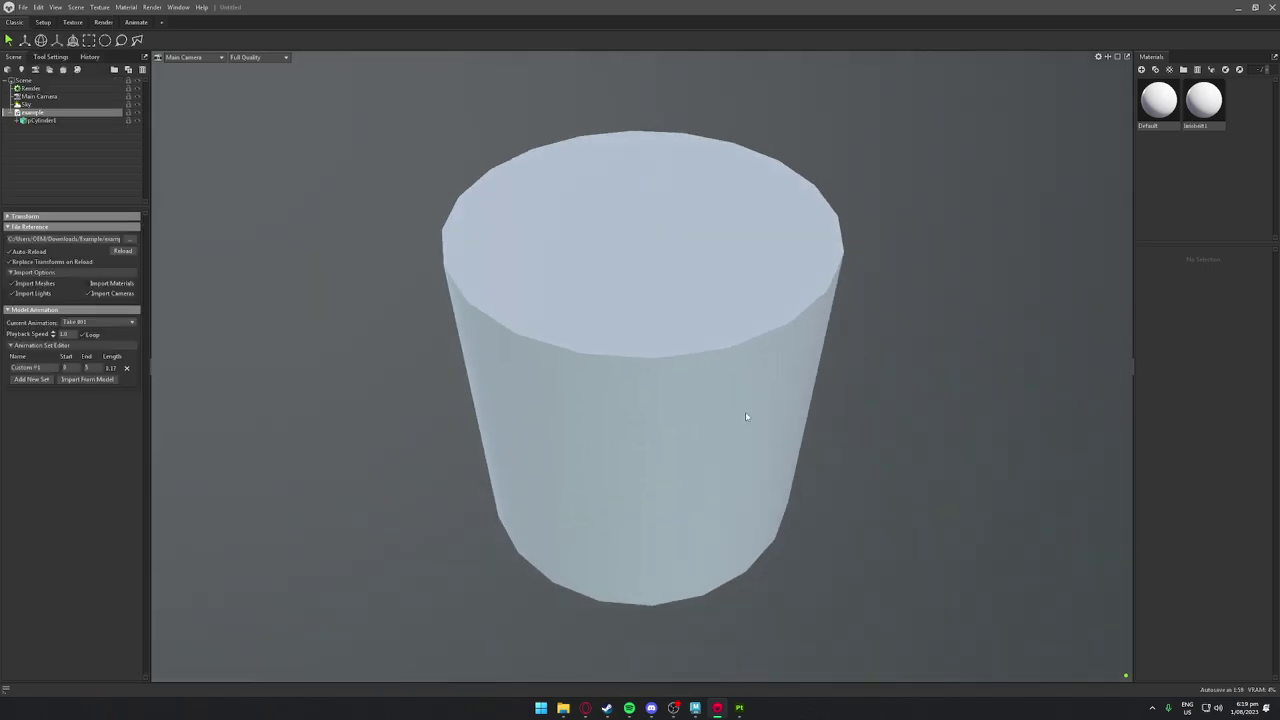
Load example_lambert1_BaseColor.1001 from the Textures folder as the albedo map of the lambert1 material
left_click(685, 358)
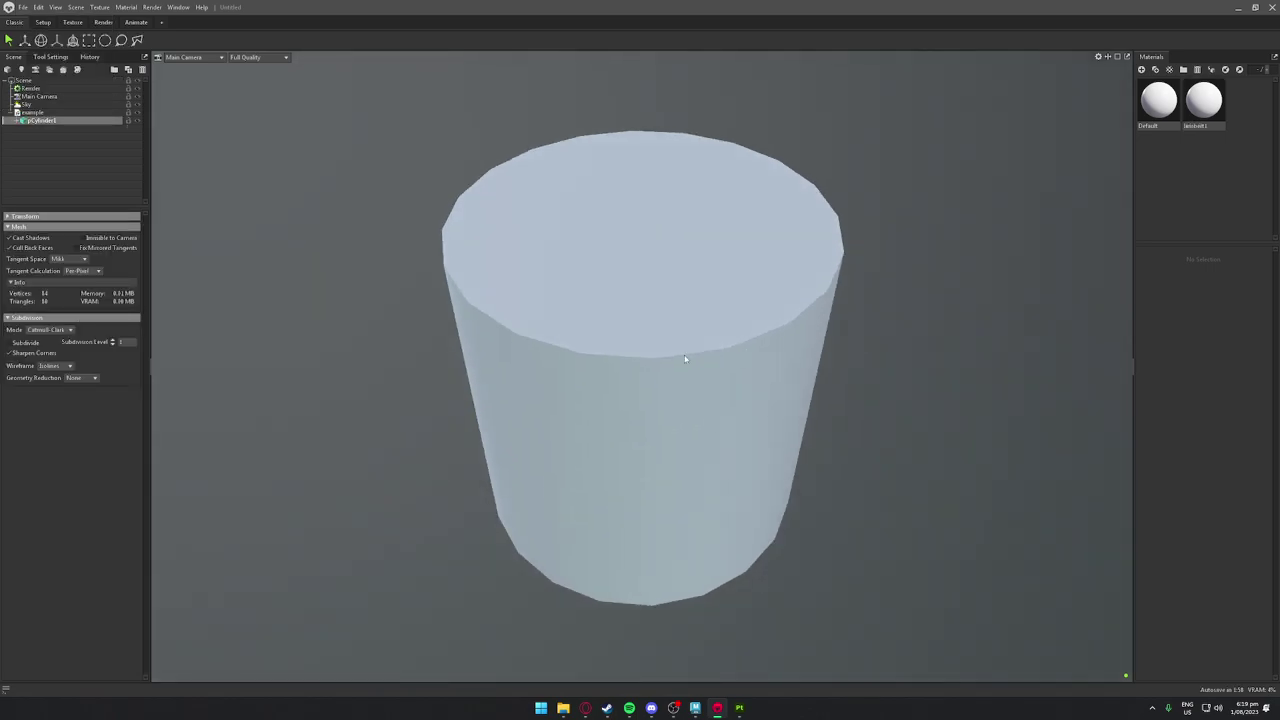
left_click(1204, 100)
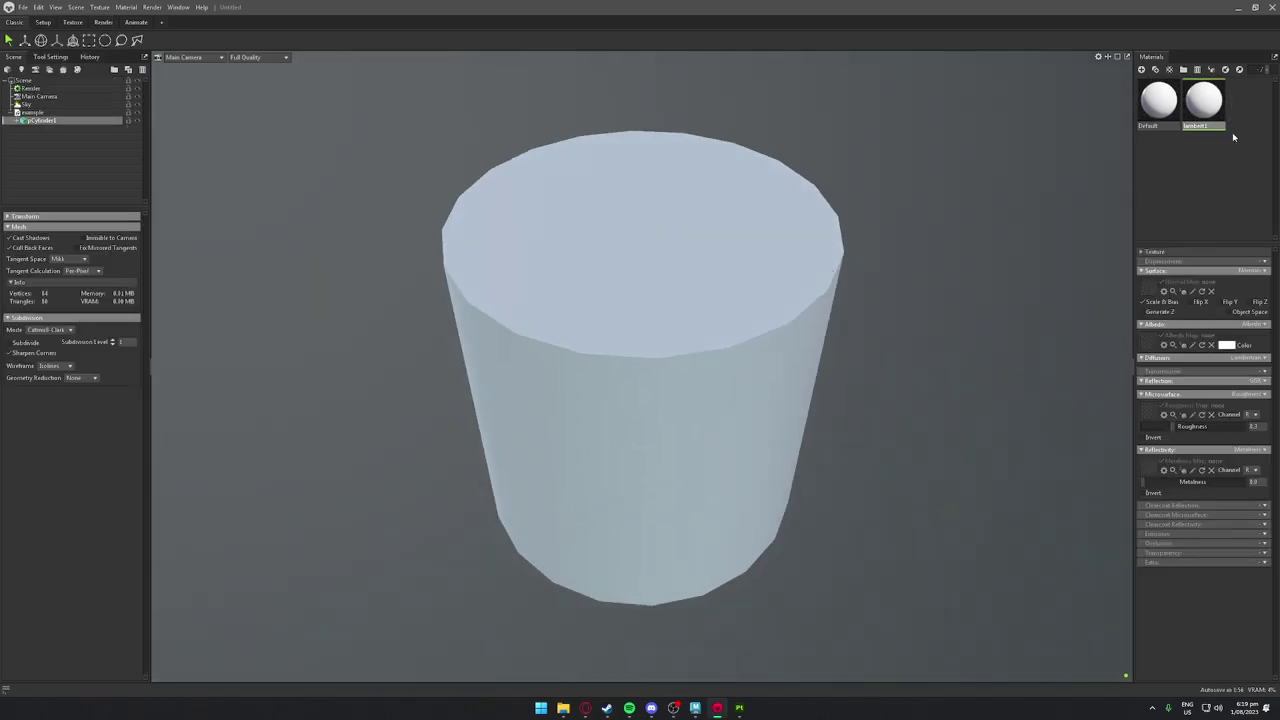
left_click(1148, 344)
double_click(491, 226)
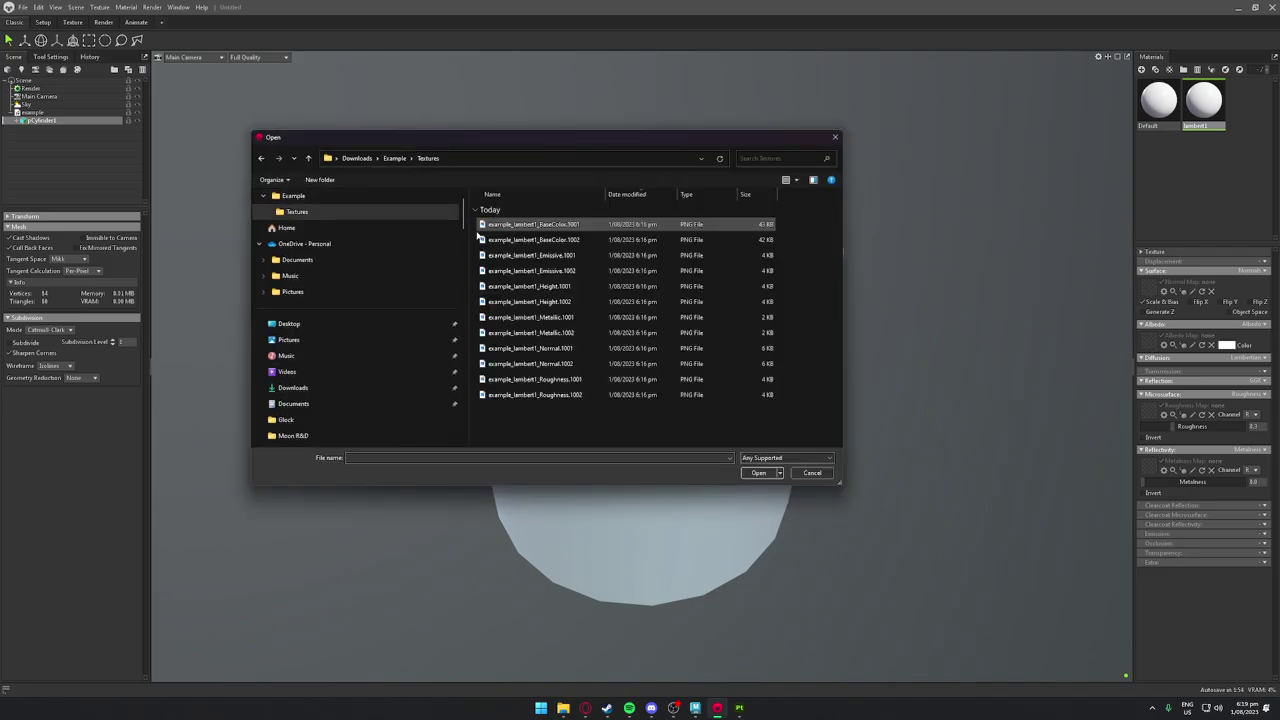
left_click(527, 231)
left_click(757, 472)
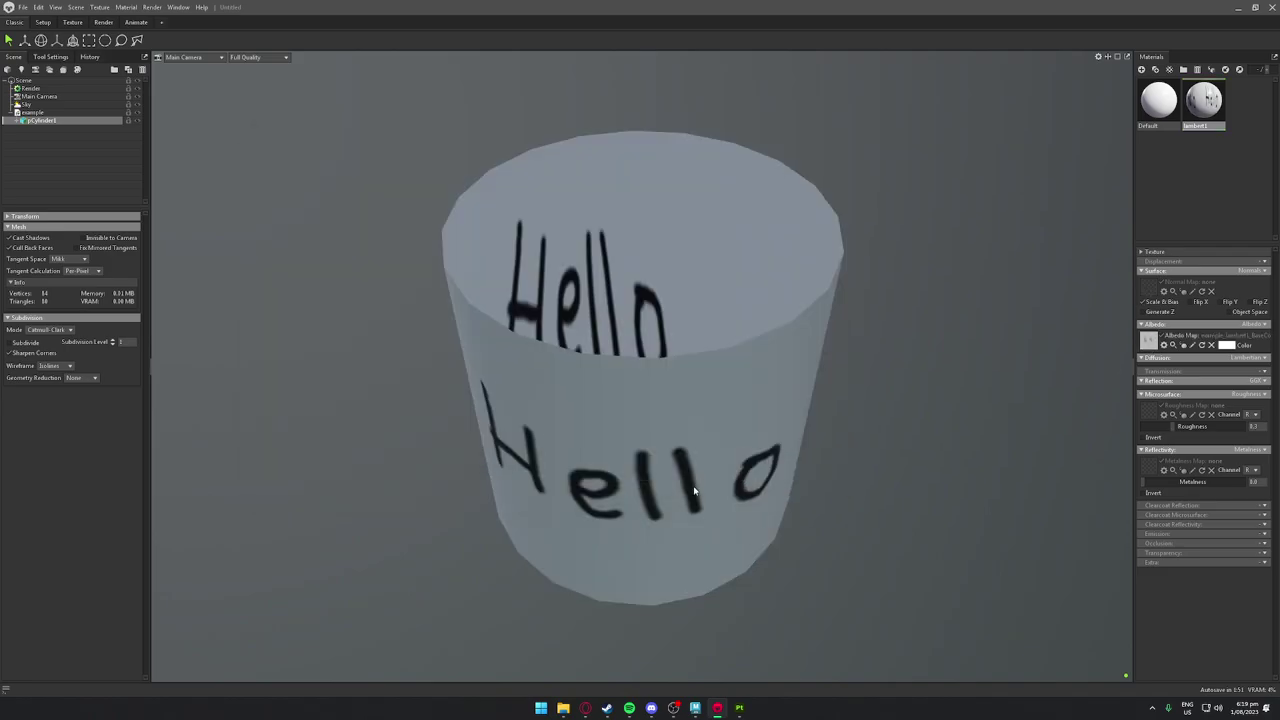
Examine how the base colour texture is mapped onto the cylinder's side, top and bottom
left_click_drag(744, 467, 873, 494)
left_click_drag(675, 318, 613, 278)
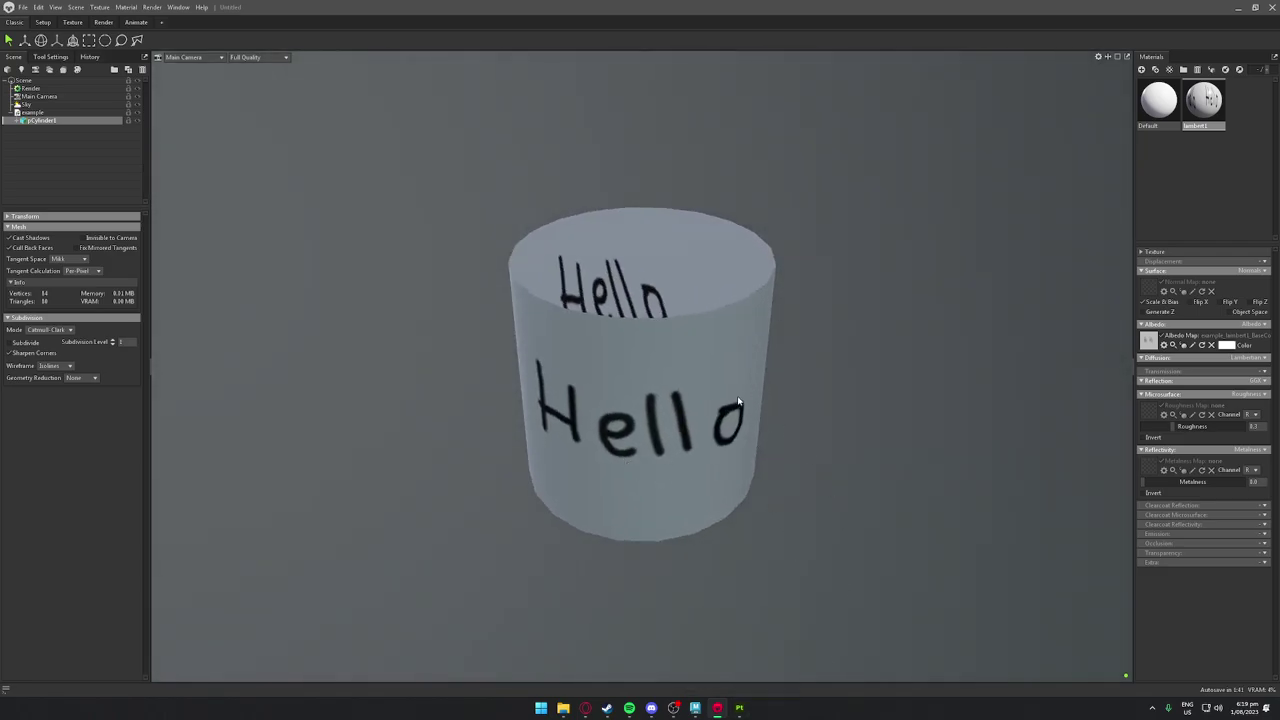
left_click_drag(700, 580, 507, 377)
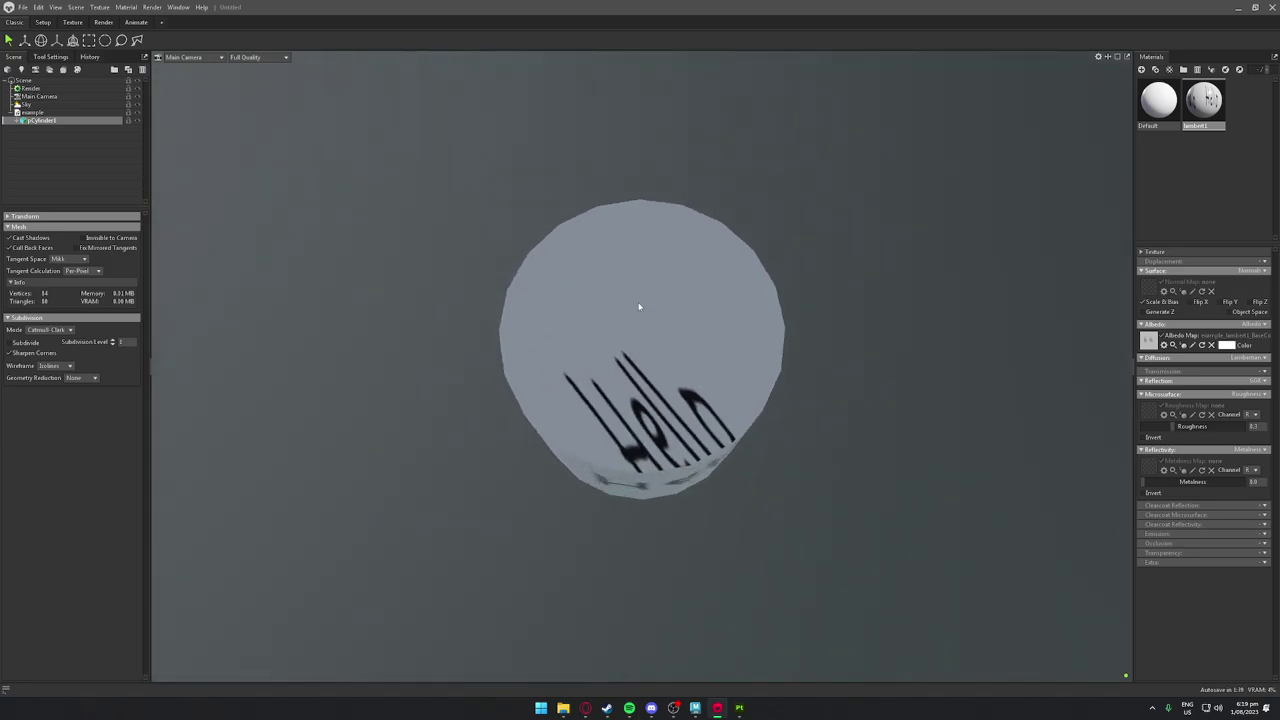
left_click_drag(566, 438, 648, 261)
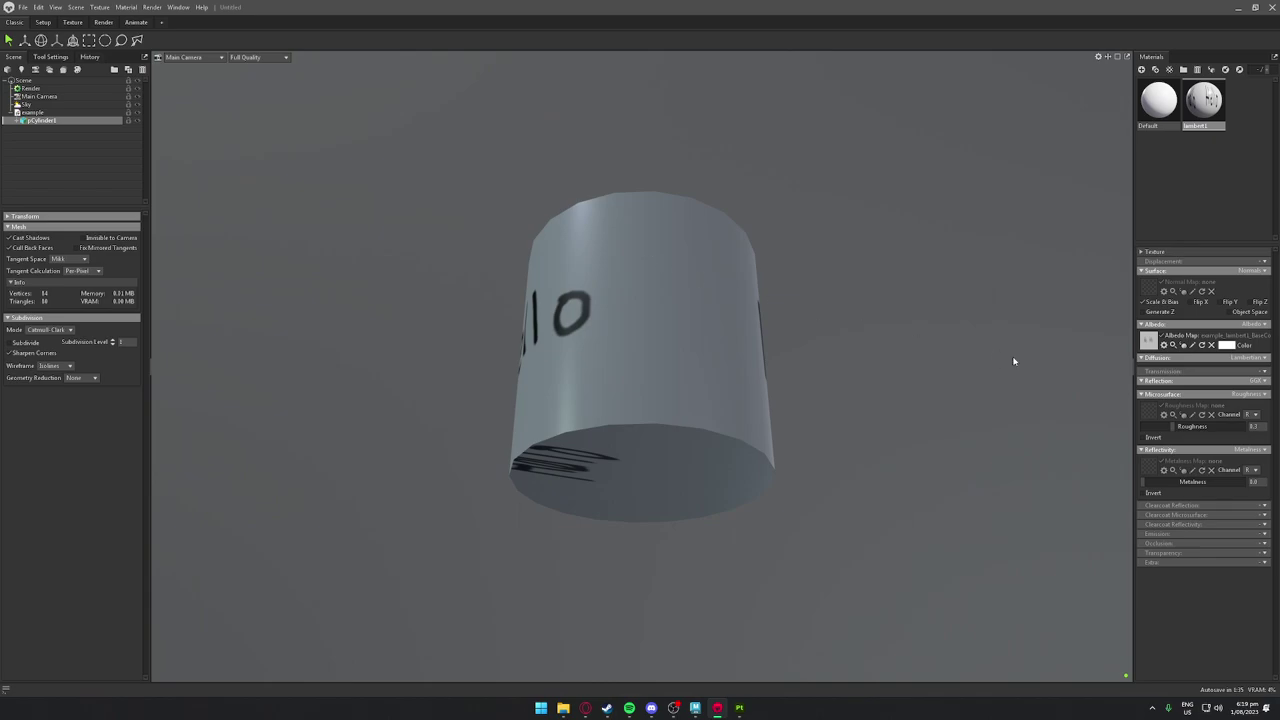
left_click_drag(886, 338, 731, 341)
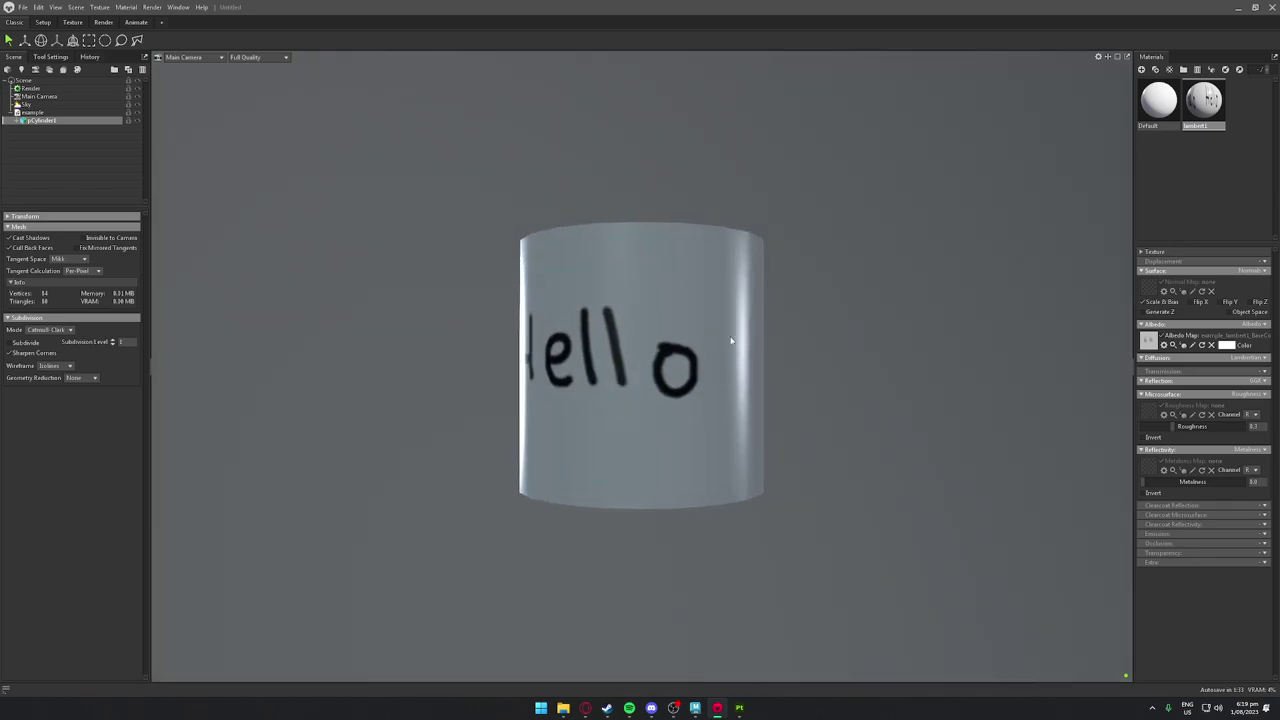
left_click_drag(469, 265, 637, 463)
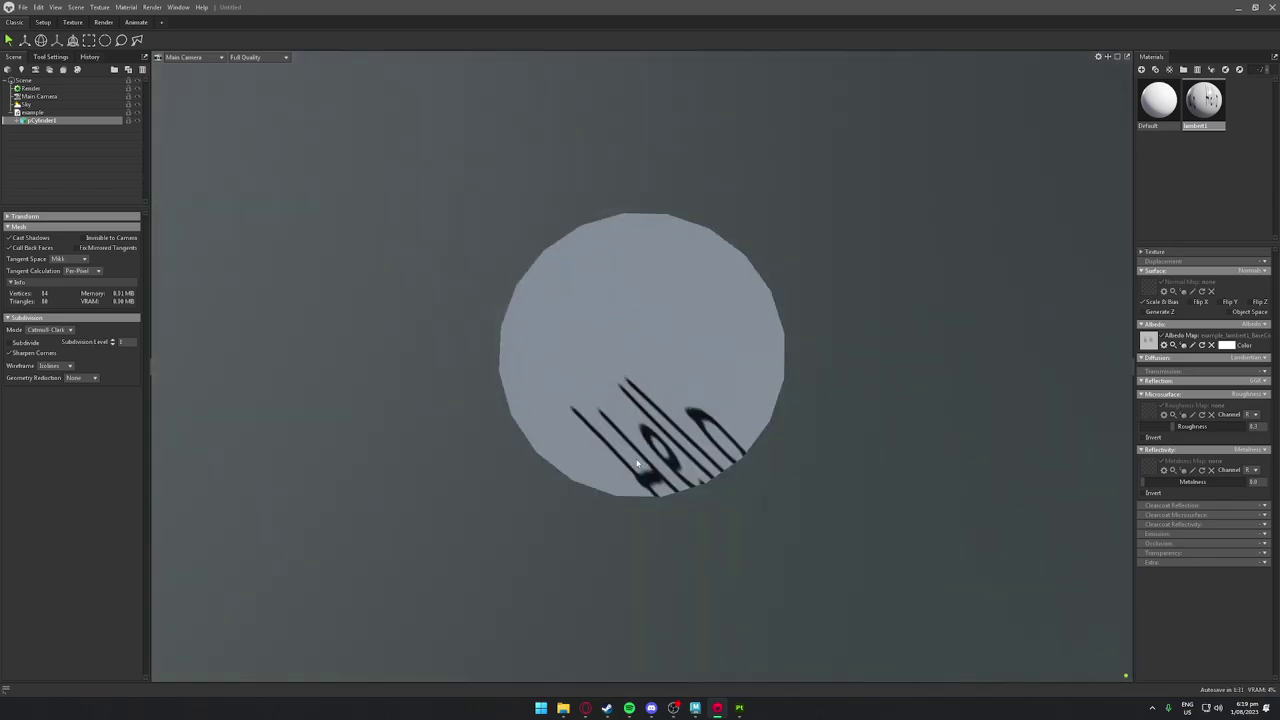
Switch to Maya and select all the side faces of the cylinder, leaving out its top and bottom caps
left_click(696, 707)
left_click(880, 431)
left_click(713, 448)
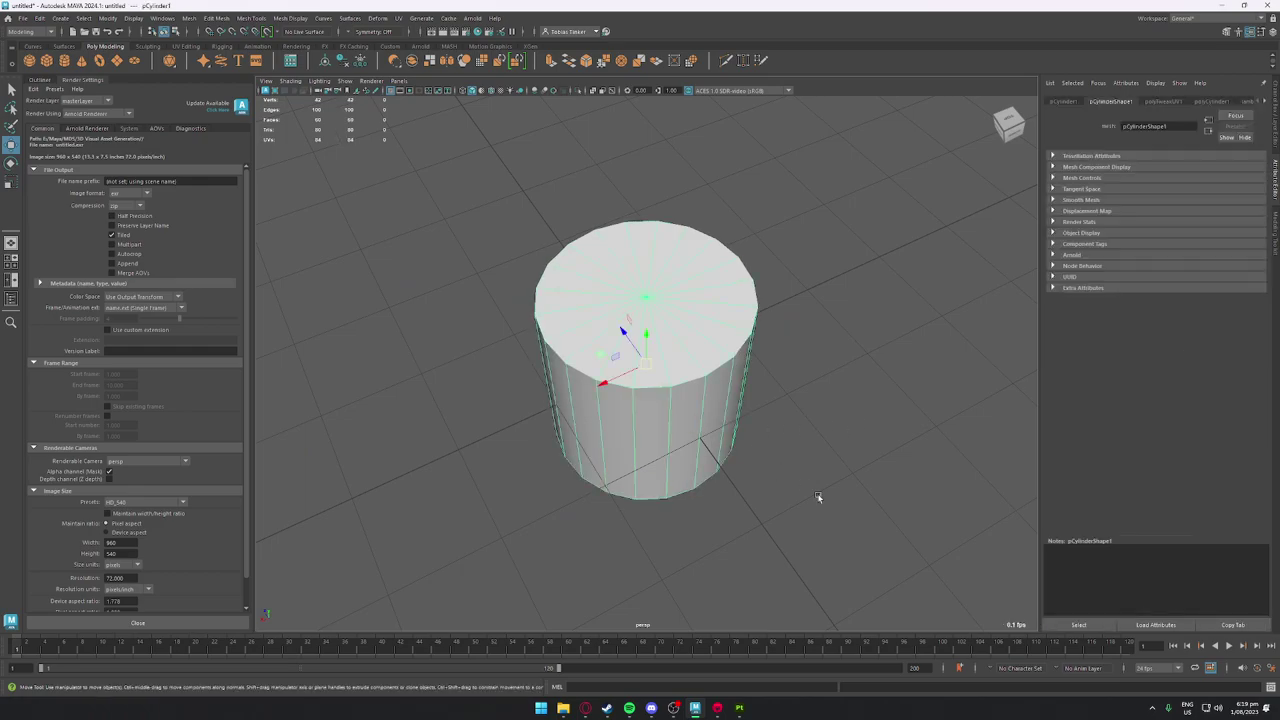
left_click_drag(818, 497, 788, 443, "alt")
right_click(653, 354)
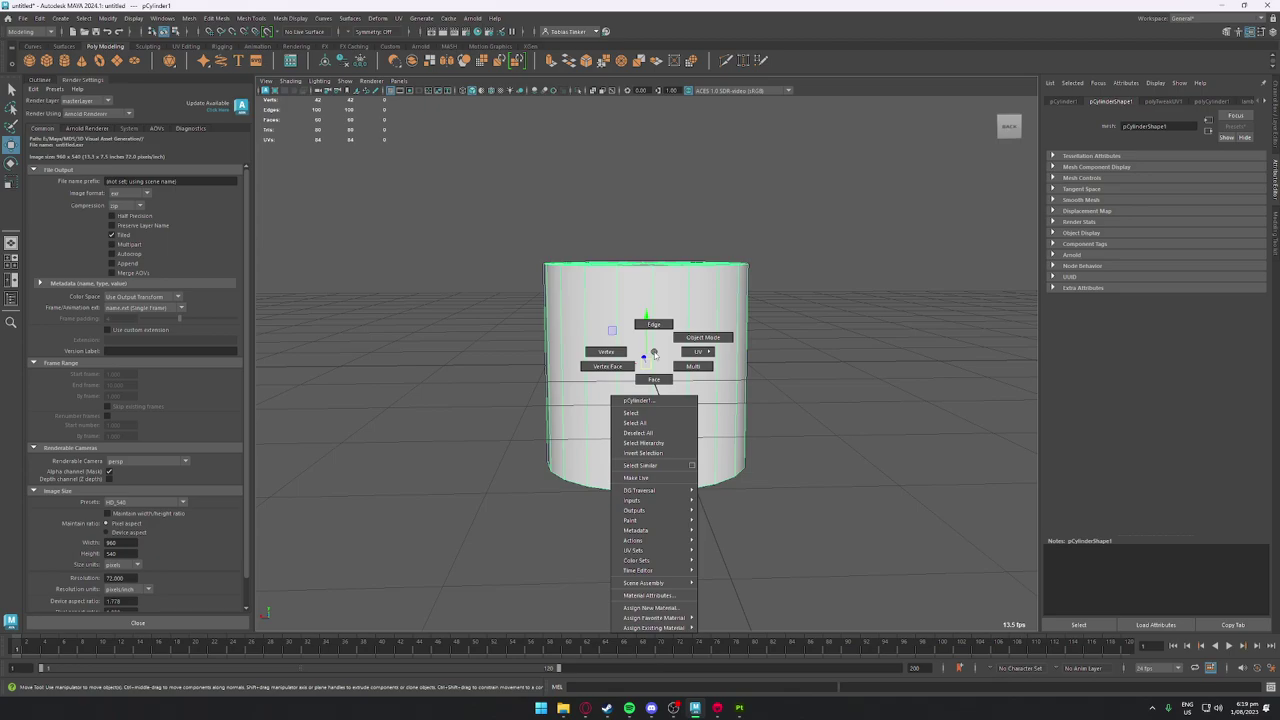
left_click(653, 379)
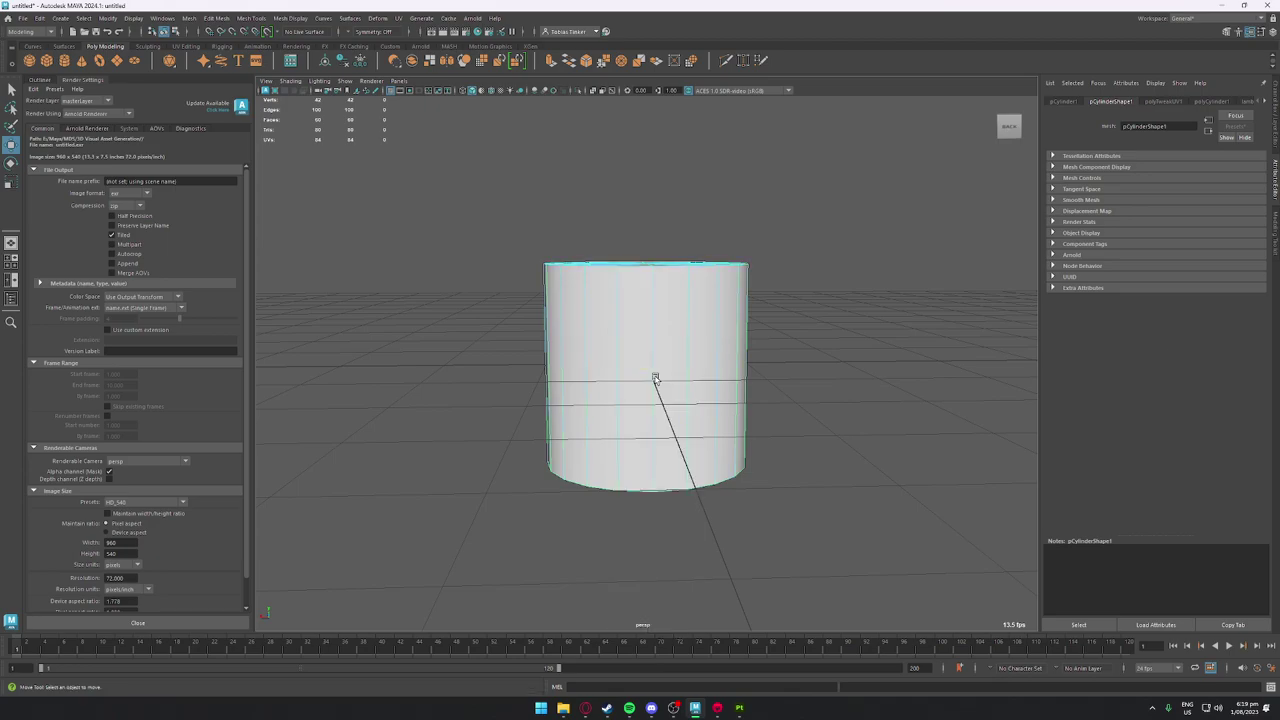
left_click_drag(437, 339, 700, 386)
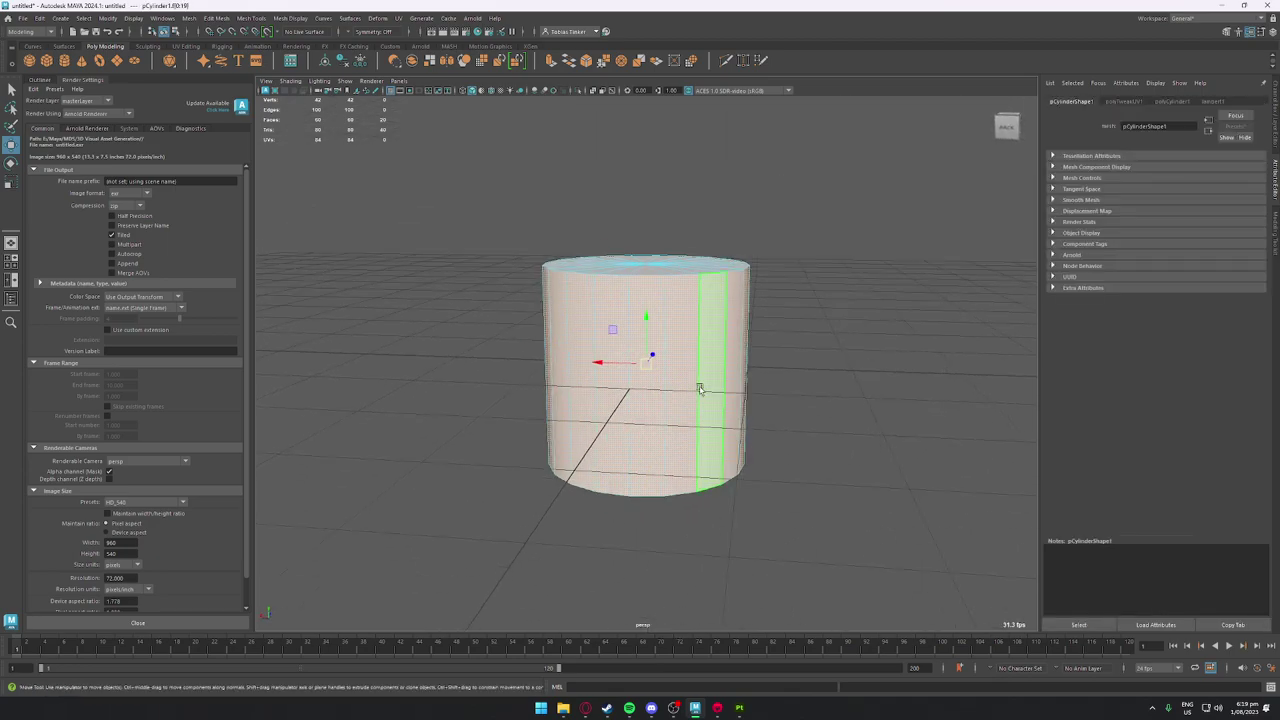
Assign a new aiStandardSurface material with a yellow base color to the cylinder's side faces
right_click_drag(695, 379, 689, 636)
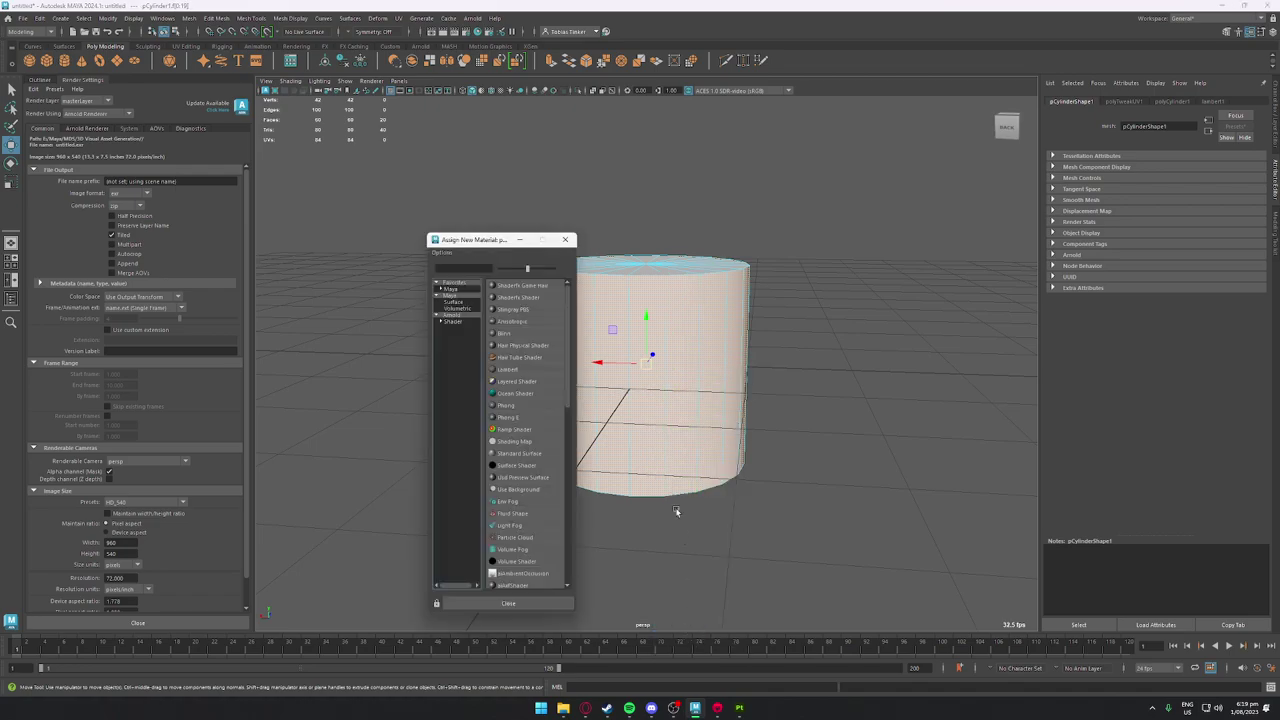
left_click(452, 315)
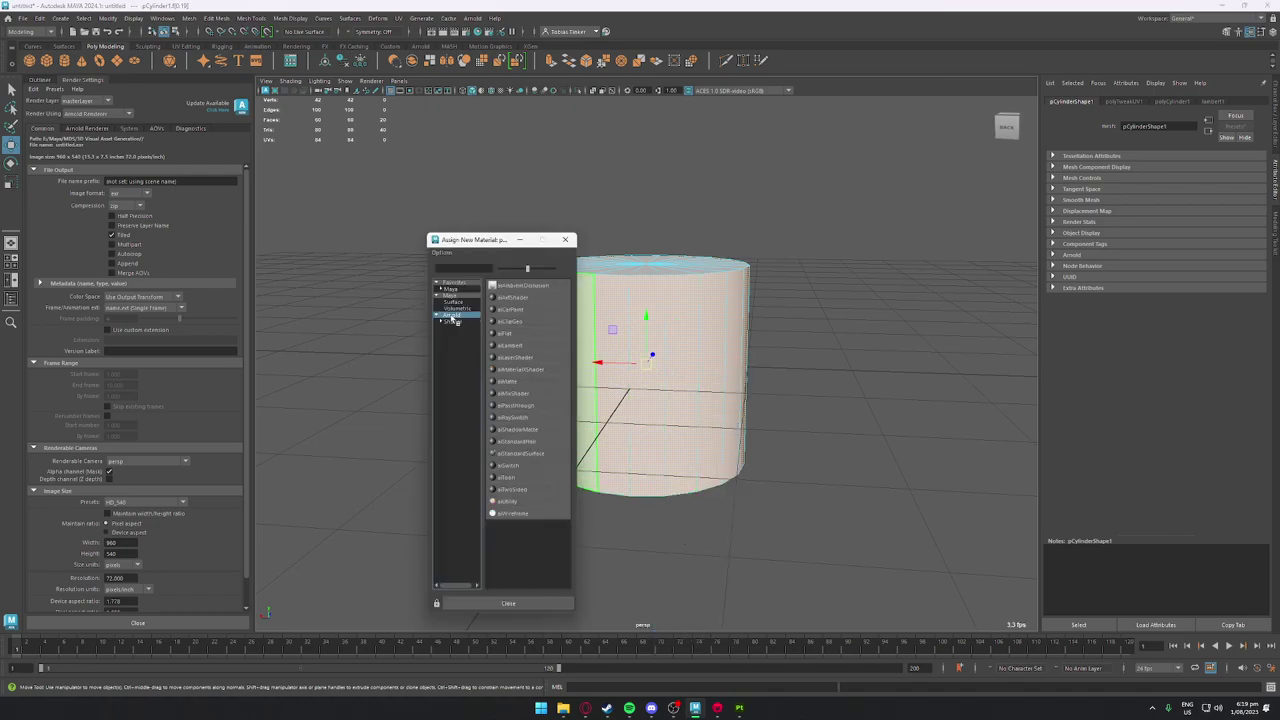
left_click(518, 453)
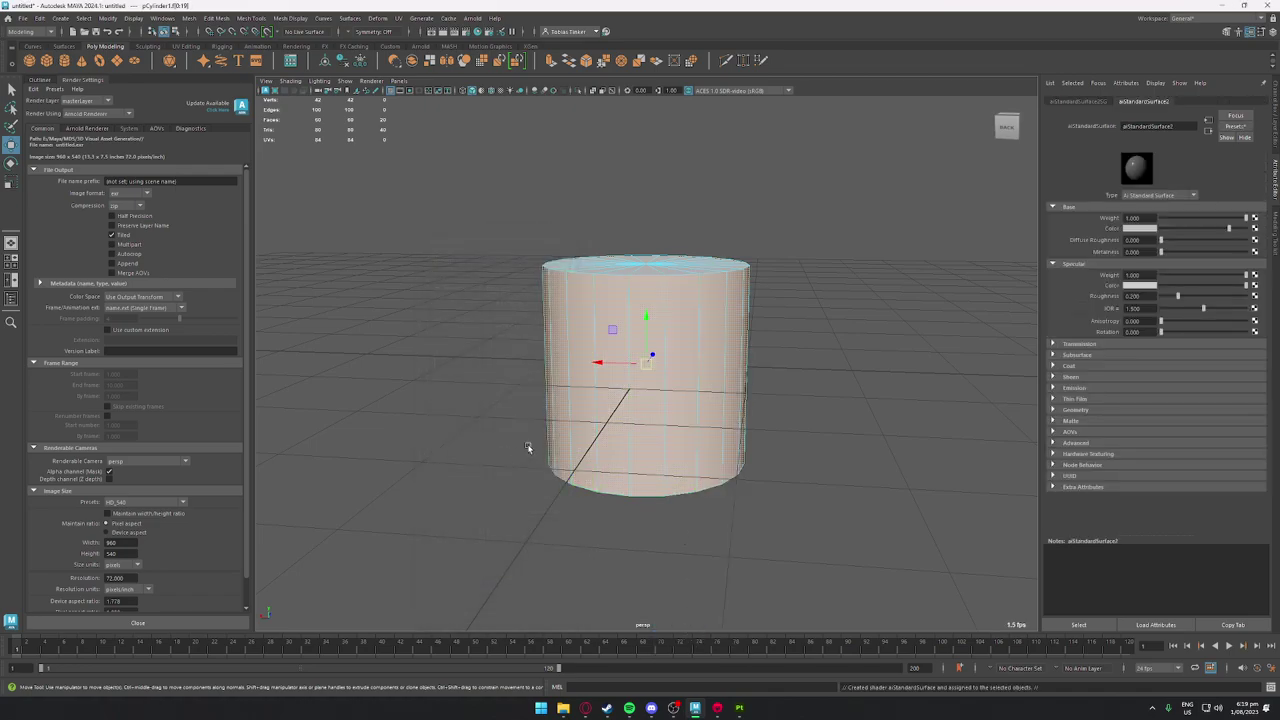
left_click(1128, 229)
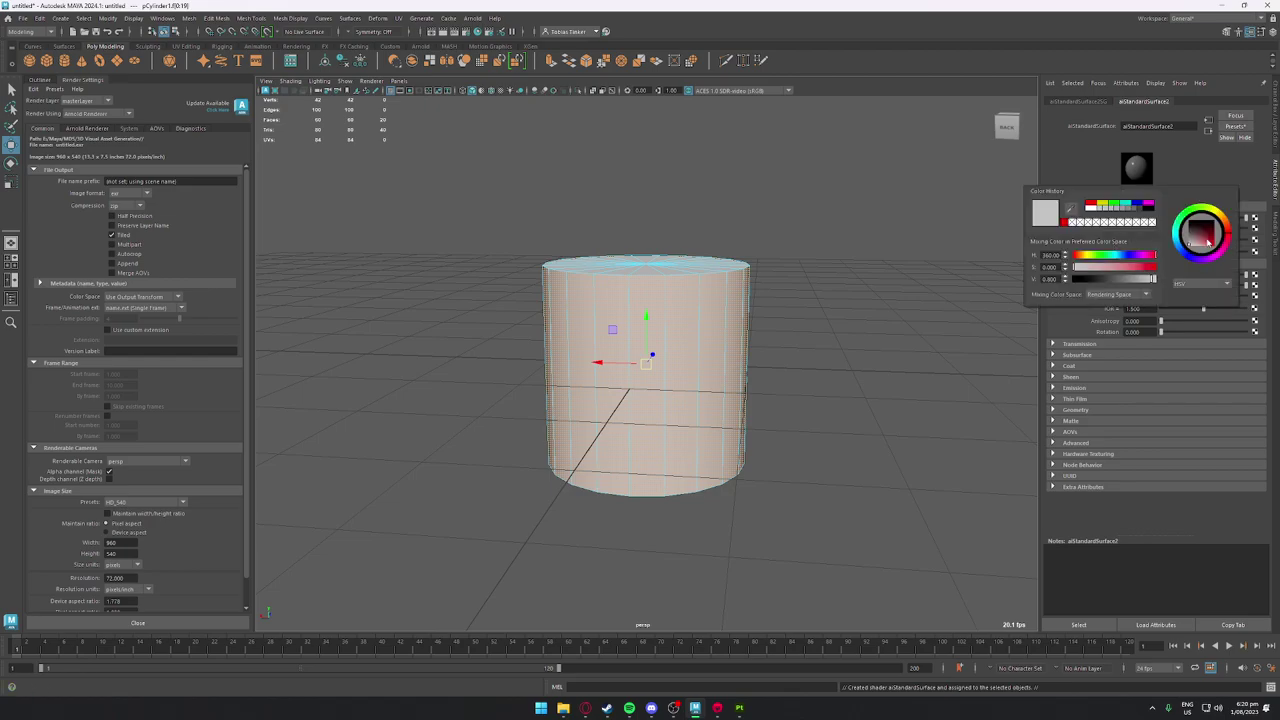
mouse_move(1205, 238)
left_mouse_down()
mouse_move(1220, 214)
mouse_move(1214, 226)
left_mouse_up()
left_click(880, 359)
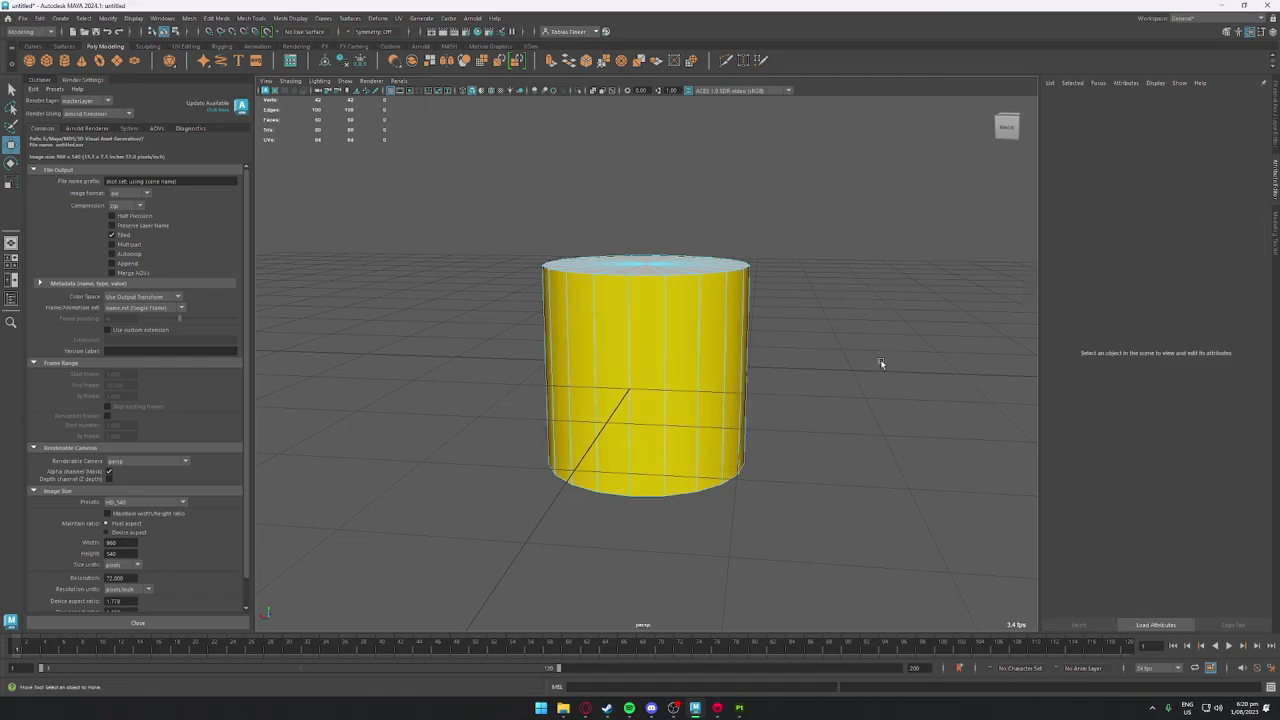
Select all the faces of the cylinder's top and bottom caps
left_click_drag(880, 359, 848, 410, "alt")
mouse_move(565, 338)
left_mouse_down()
mouse_move(594, 334)
mouse_move(600, 309)
mouse_move(651, 271)
mouse_move(586, 329)
left_mouse_up()
left_click_drag(737, 506, 744, 375, "alt")
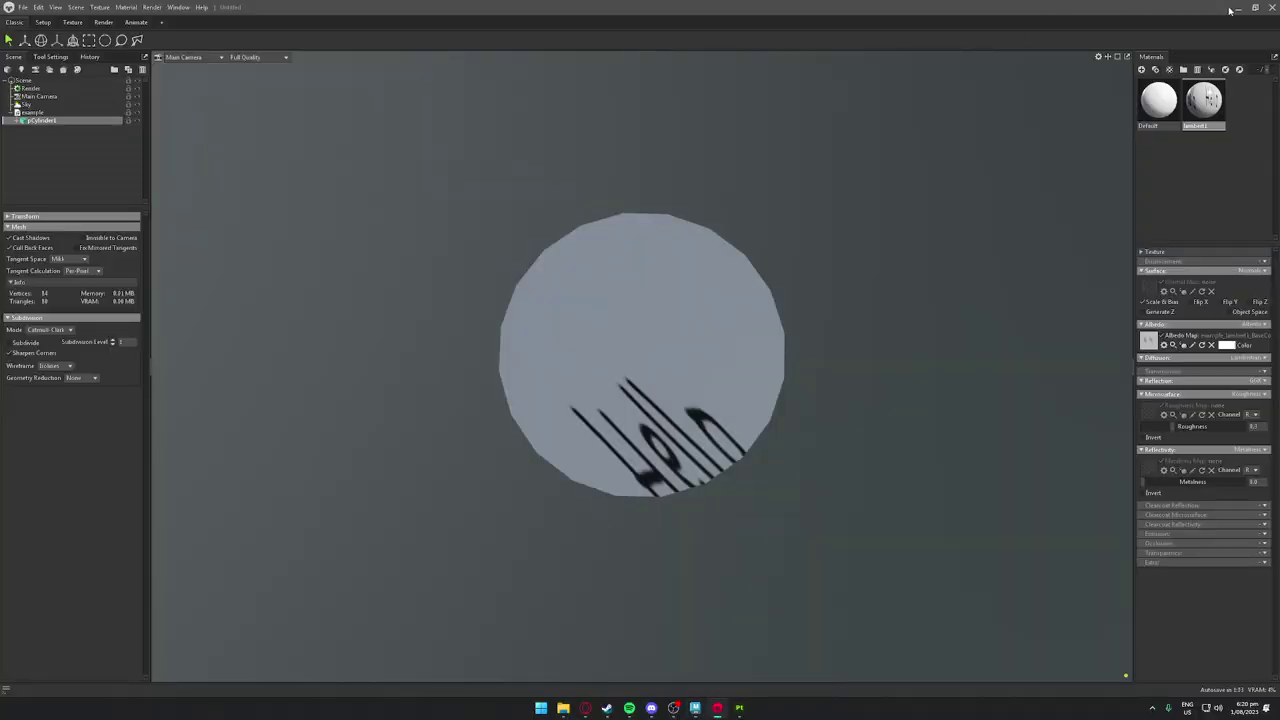
left_click(1236, 8)
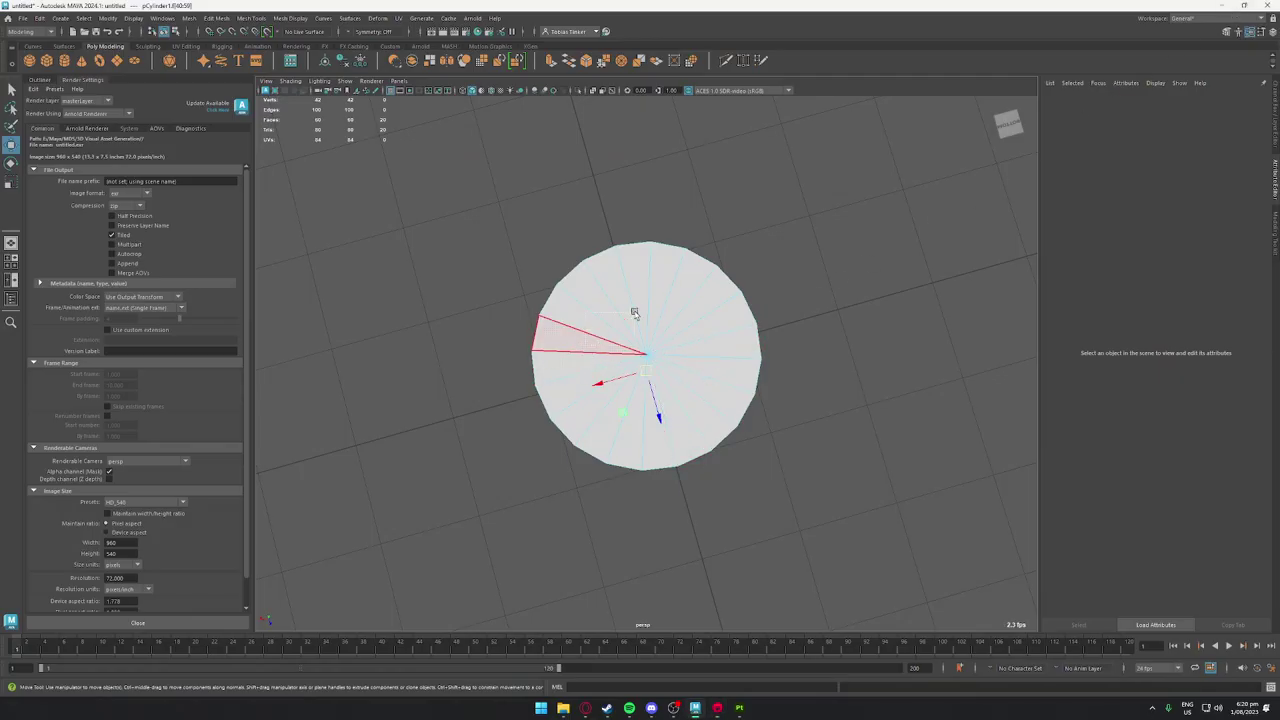
key("F8")
left_click_drag(431, 414, 900, 471, "alt")
left_click(900, 471)
left_click(706, 403)
left_click_drag(706, 403, 659, 304, "alt")
Assign a new aiStandardSurface material with a green base color to the top and bottom cap faces
right_click_drag(659, 304, 655, 562)
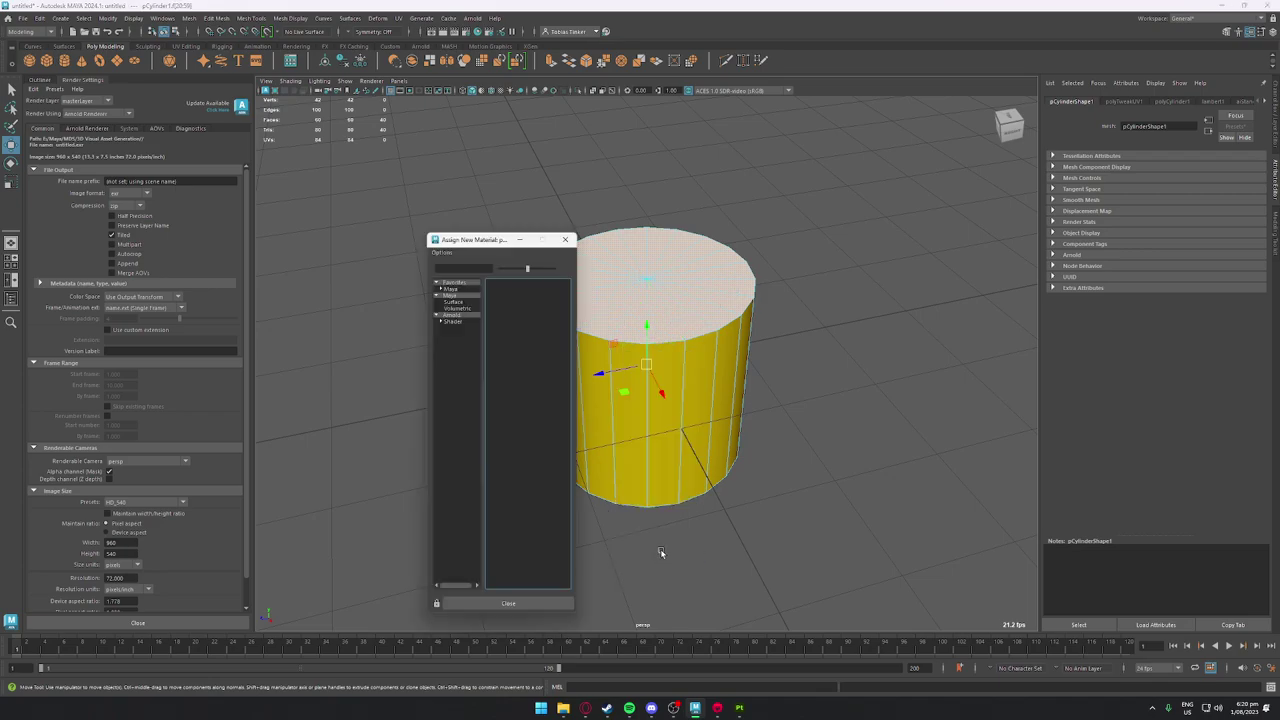
left_click(454, 322)
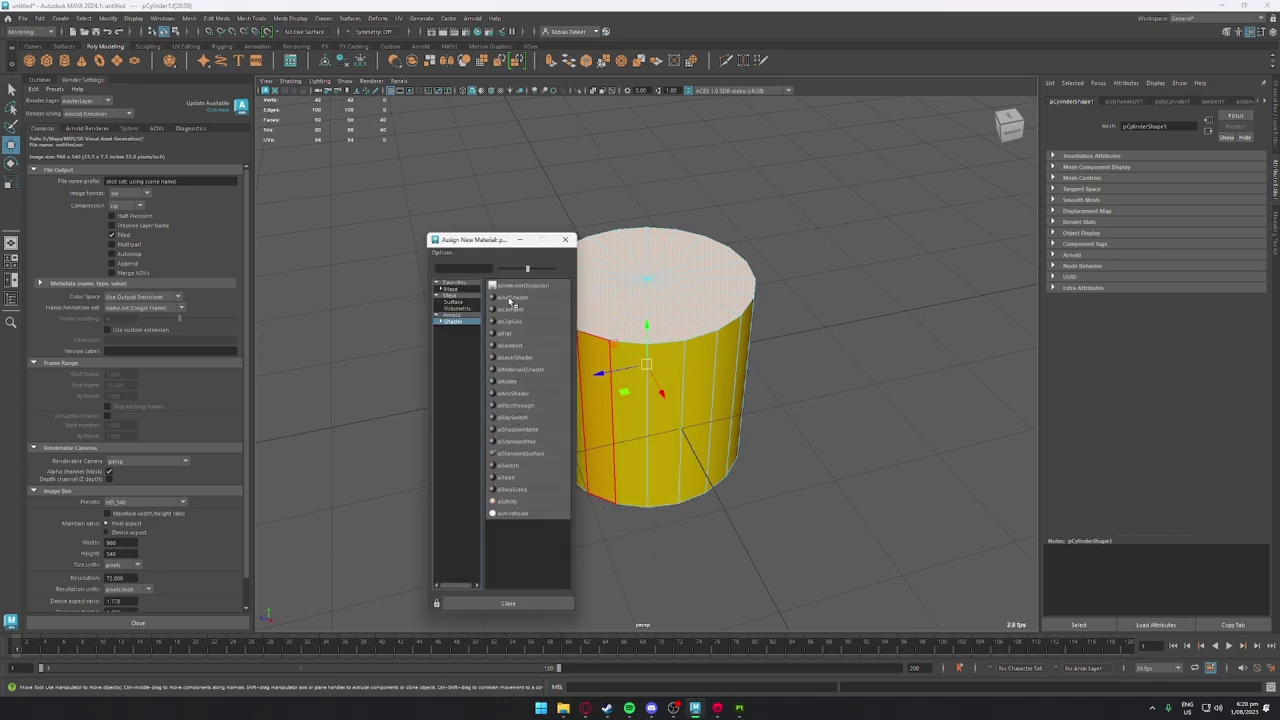
left_click(512, 453)
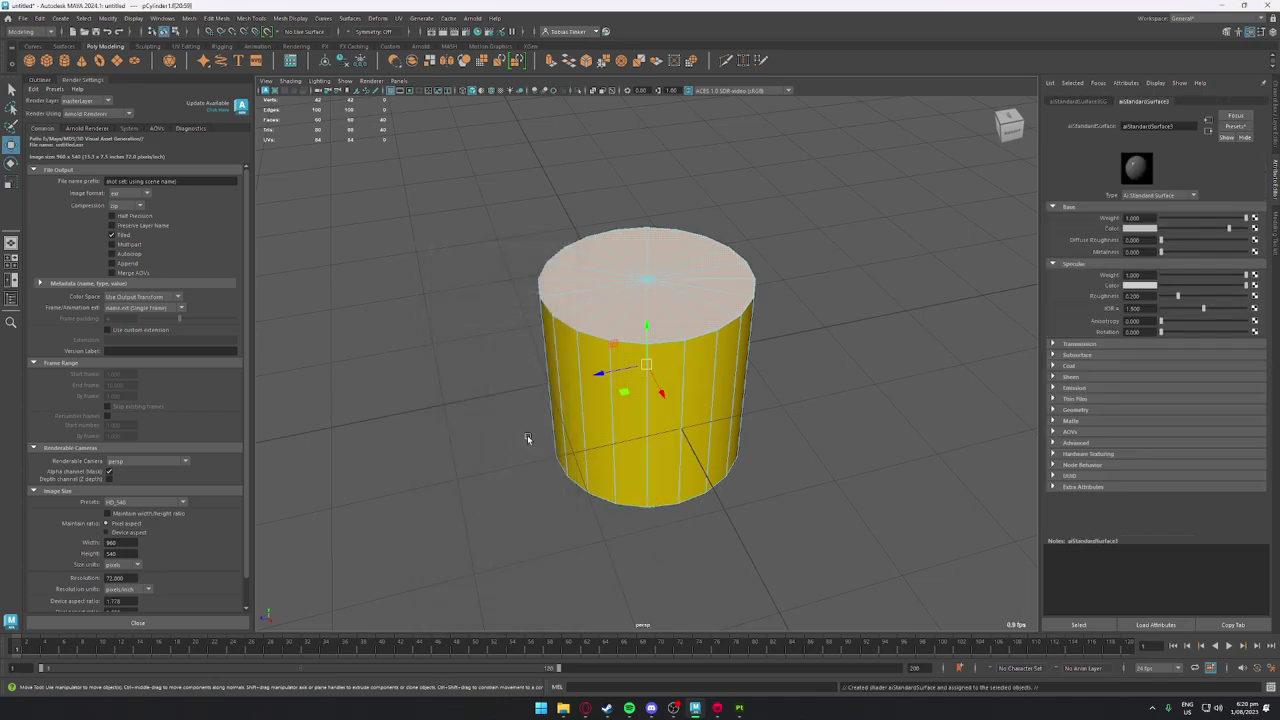
left_click(1148, 229)
left_click(1138, 229)
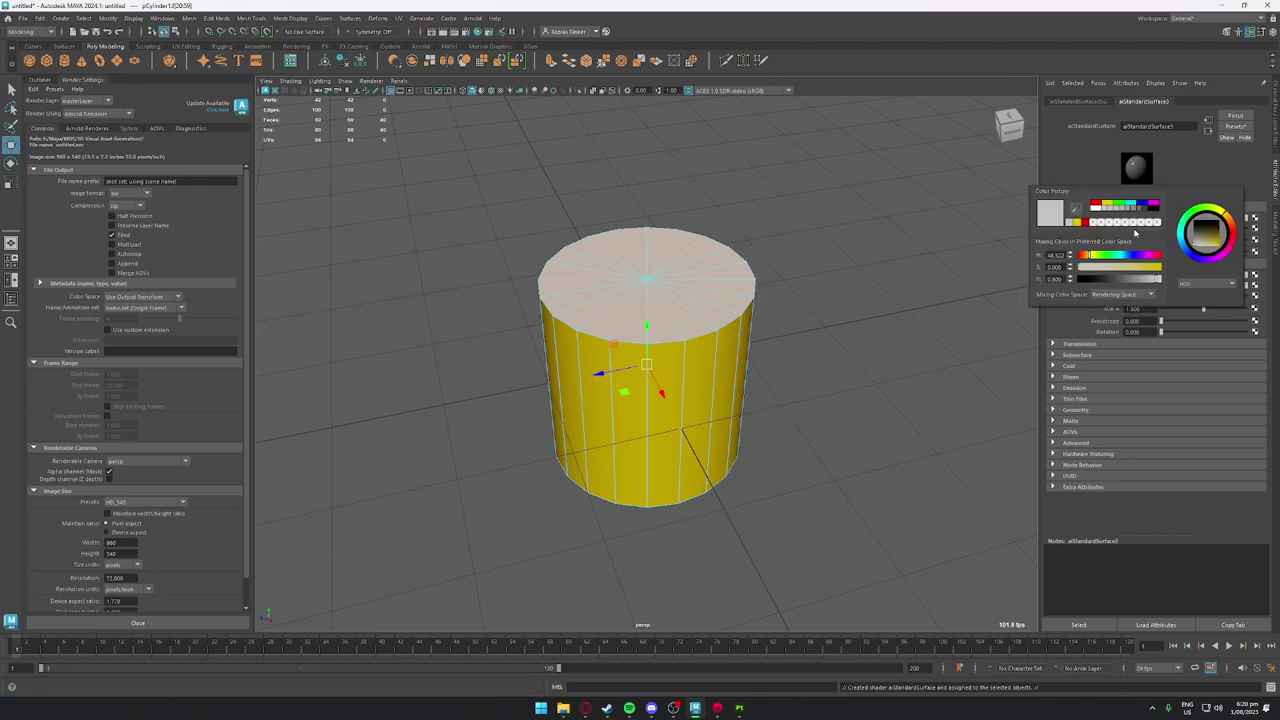
left_click(1112, 204)
left_click(830, 405)
Compare the cylinder's UV shells and their tiles in the UV Editor with the materials on its side and caps
left_click_drag(830, 405, 600, 360, "alt")
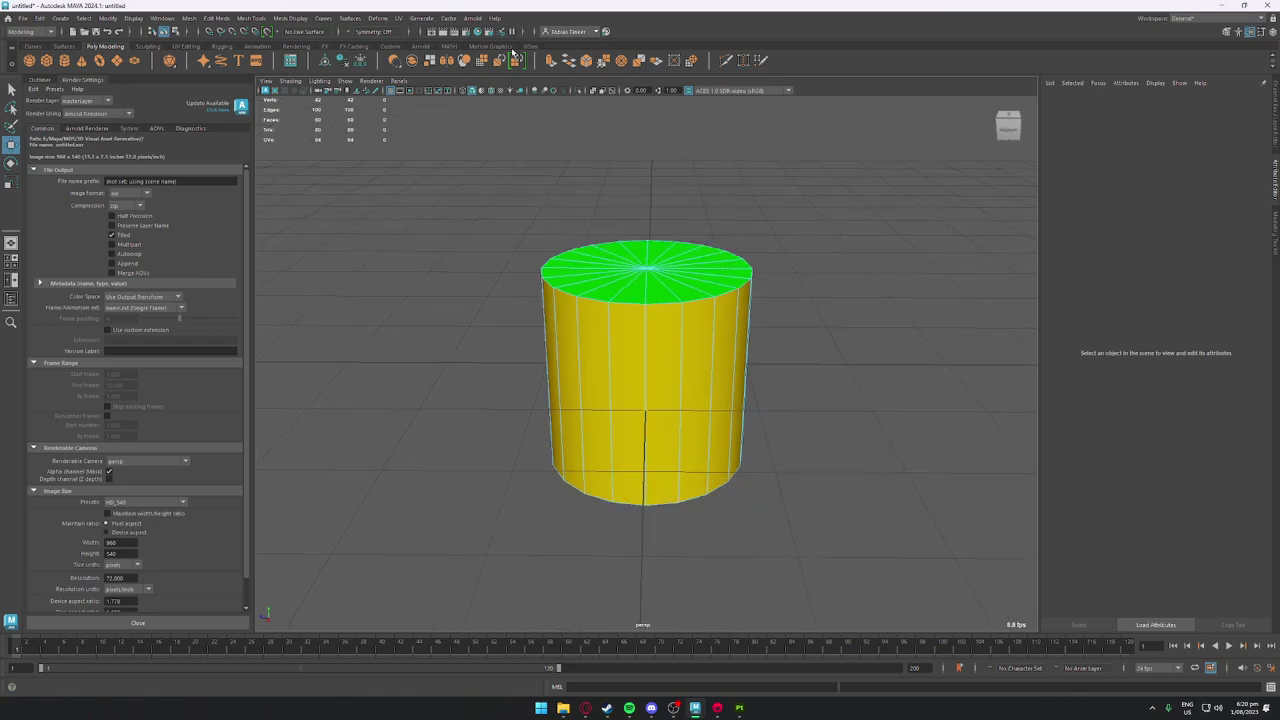
left_click(398, 18)
left_click(422, 38)
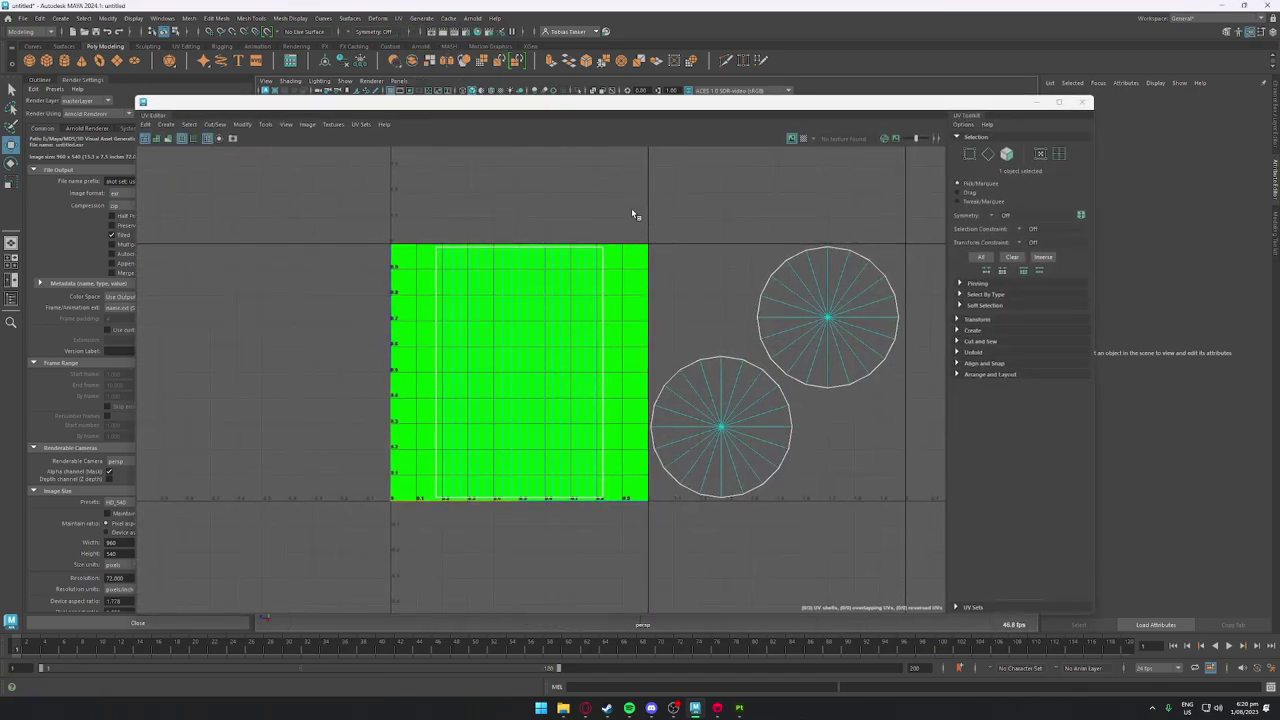
left_click_drag(708, 106, 609, 353)
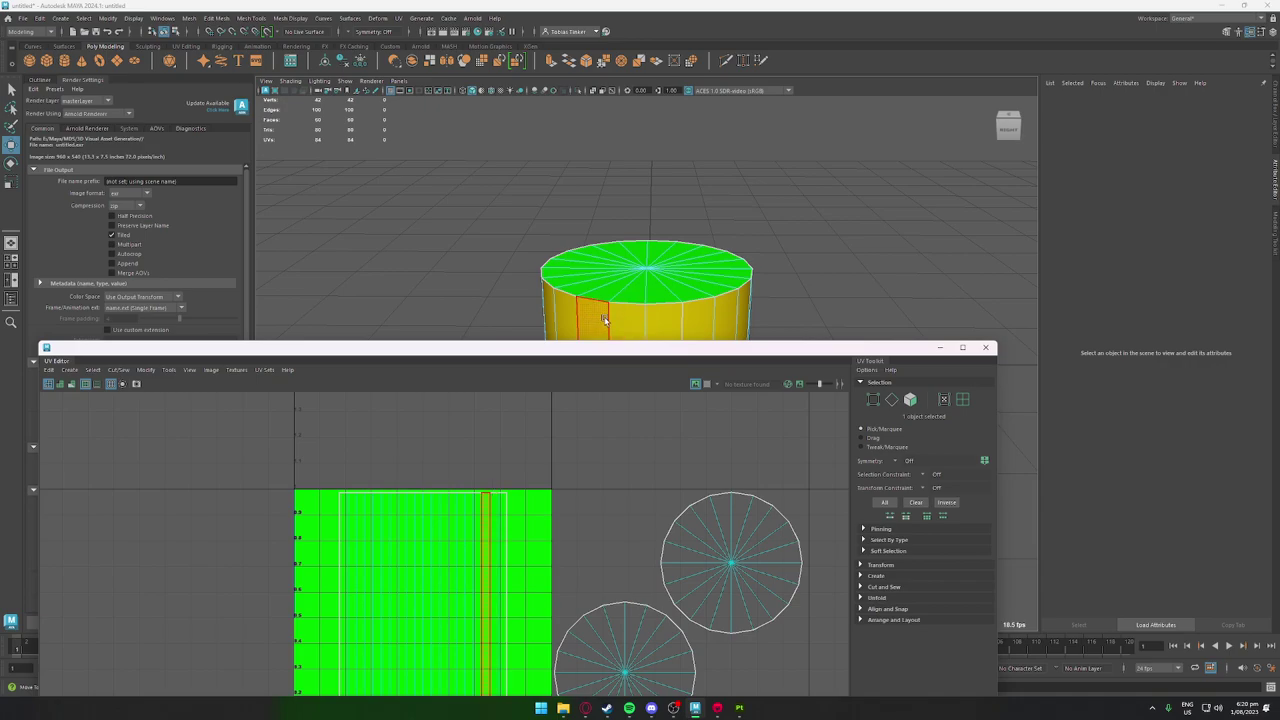
left_click(638, 313)
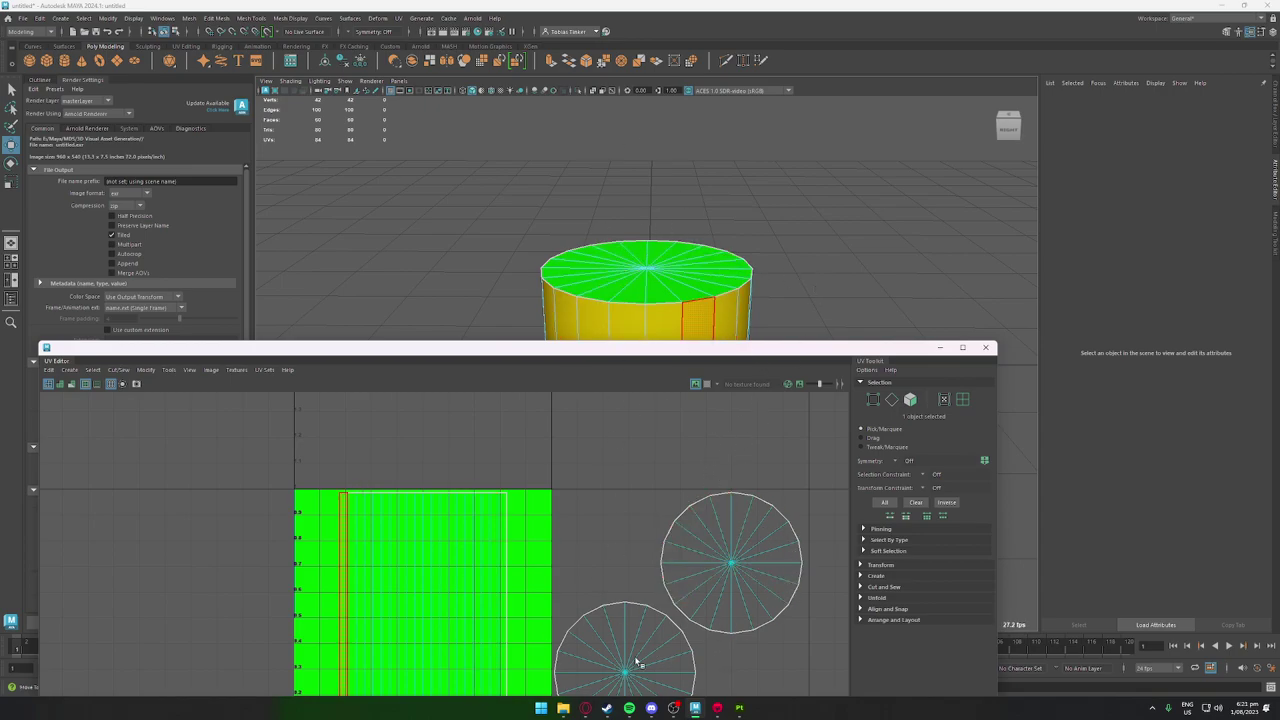
left_click(985, 347)
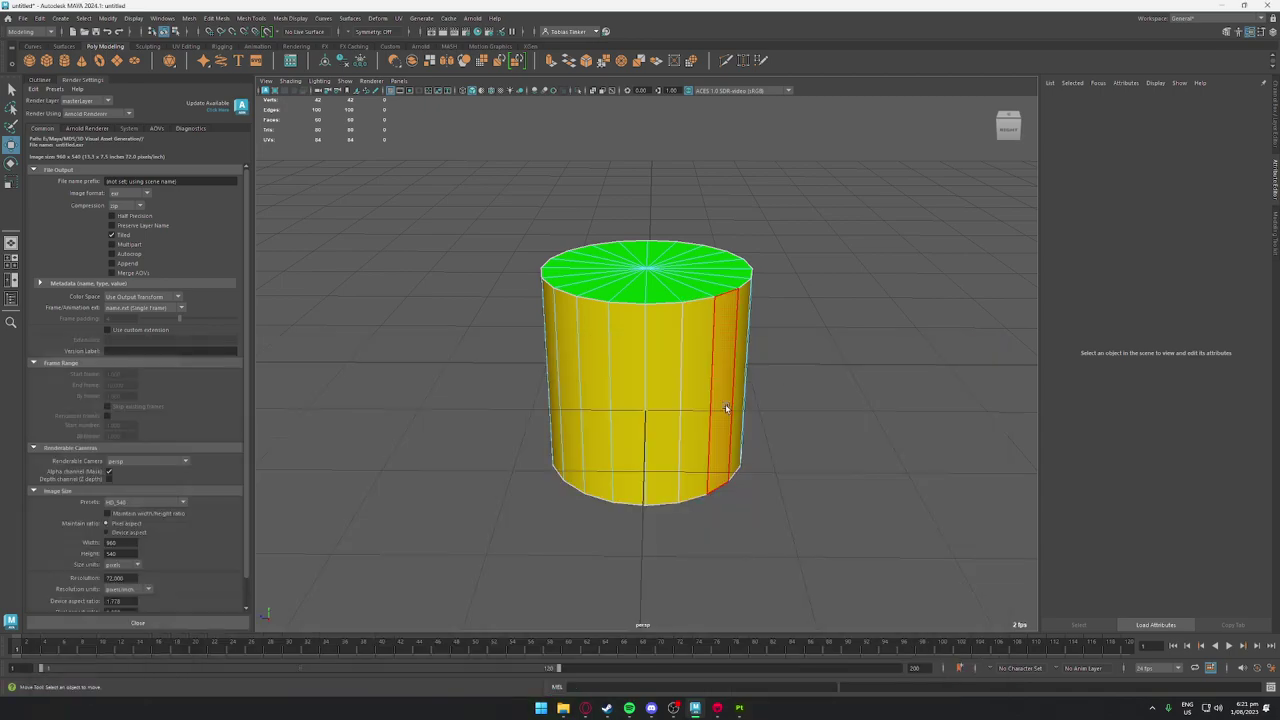
left_click_drag(725, 404, 682, 500, "alt")
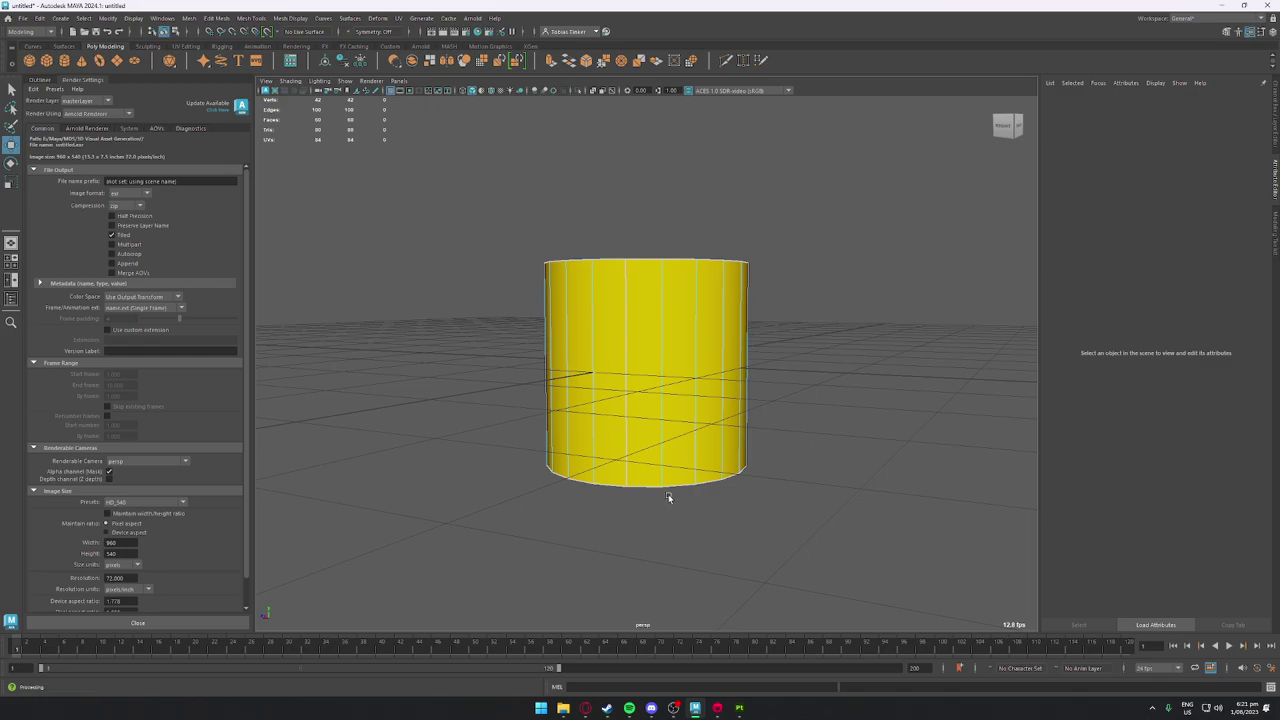
mouse_move(682, 547)
left_mouse_down("alt")
mouse_move(611, 557)
mouse_move(680, 523)
left_mouse_up("alt")
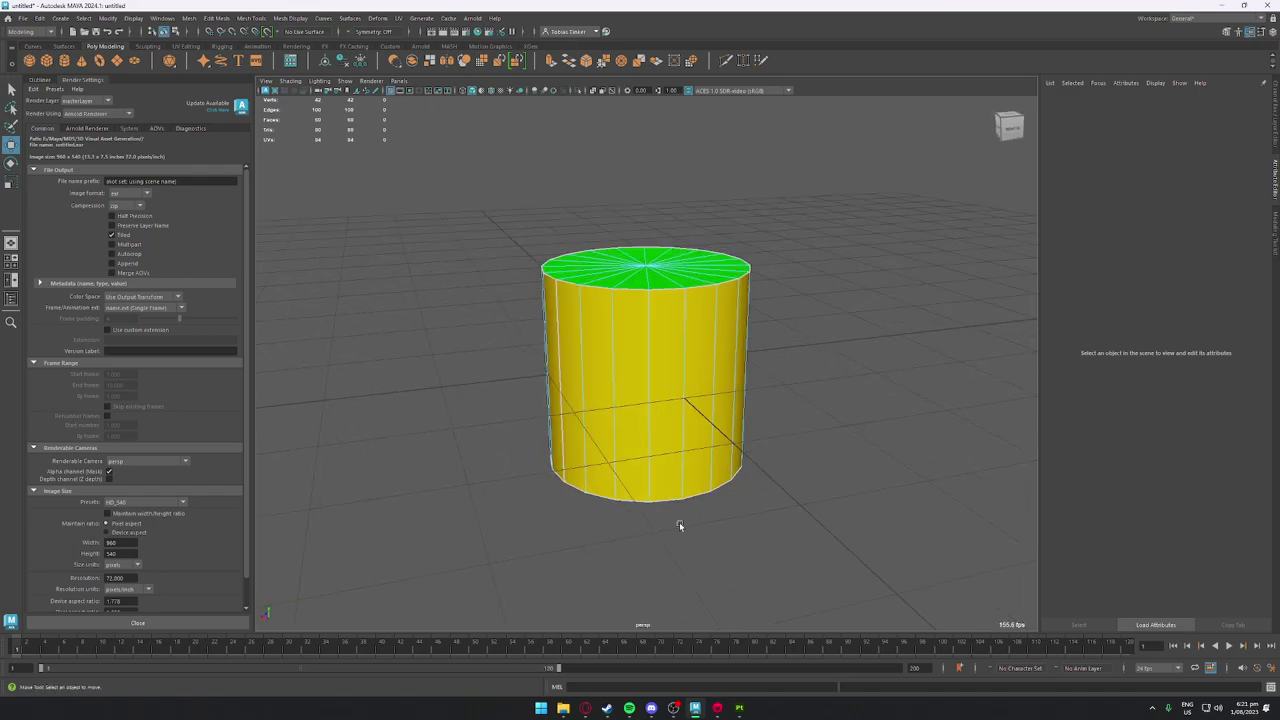
mouse_move(737, 391)
left_mouse_down("alt")
mouse_move(686, 449)
mouse_move(707, 322)
mouse_move(700, 480)
mouse_move(694, 414)
mouse_move(773, 437)
mouse_move(762, 388)
left_mouse_up("alt")
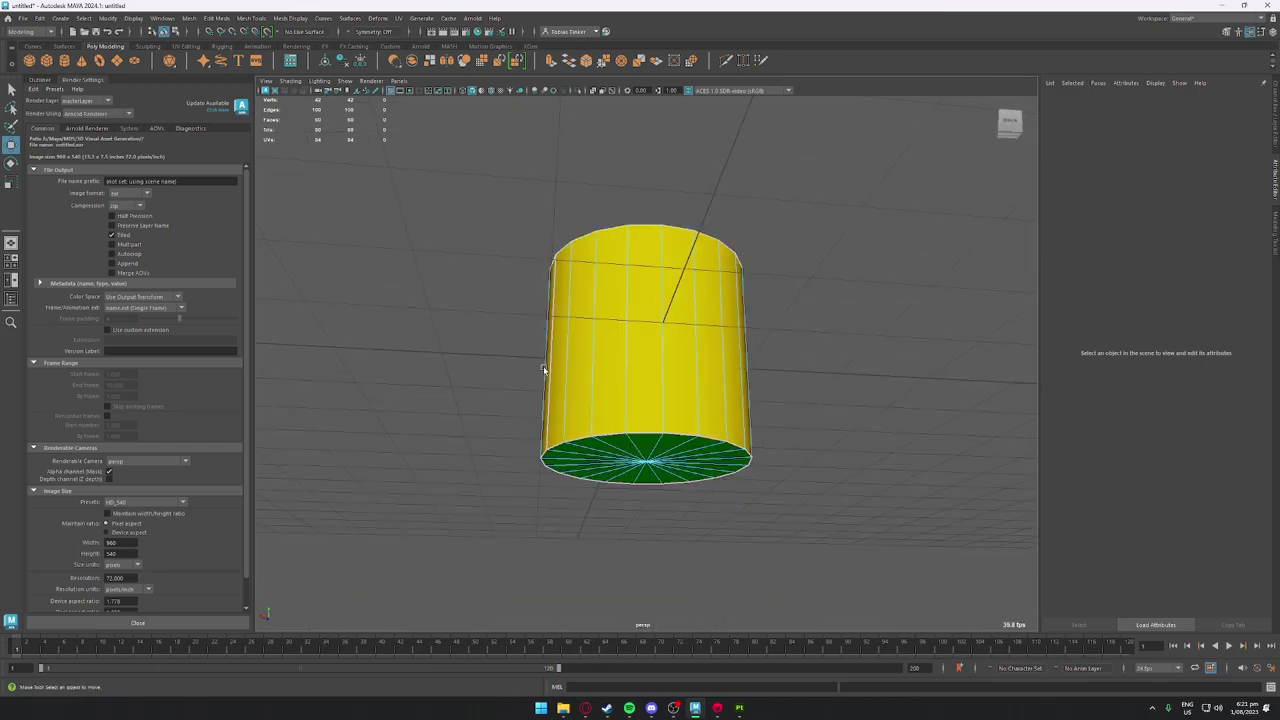
left_click_drag(543, 366, 587, 396, "alt")
left_click(22, 18)
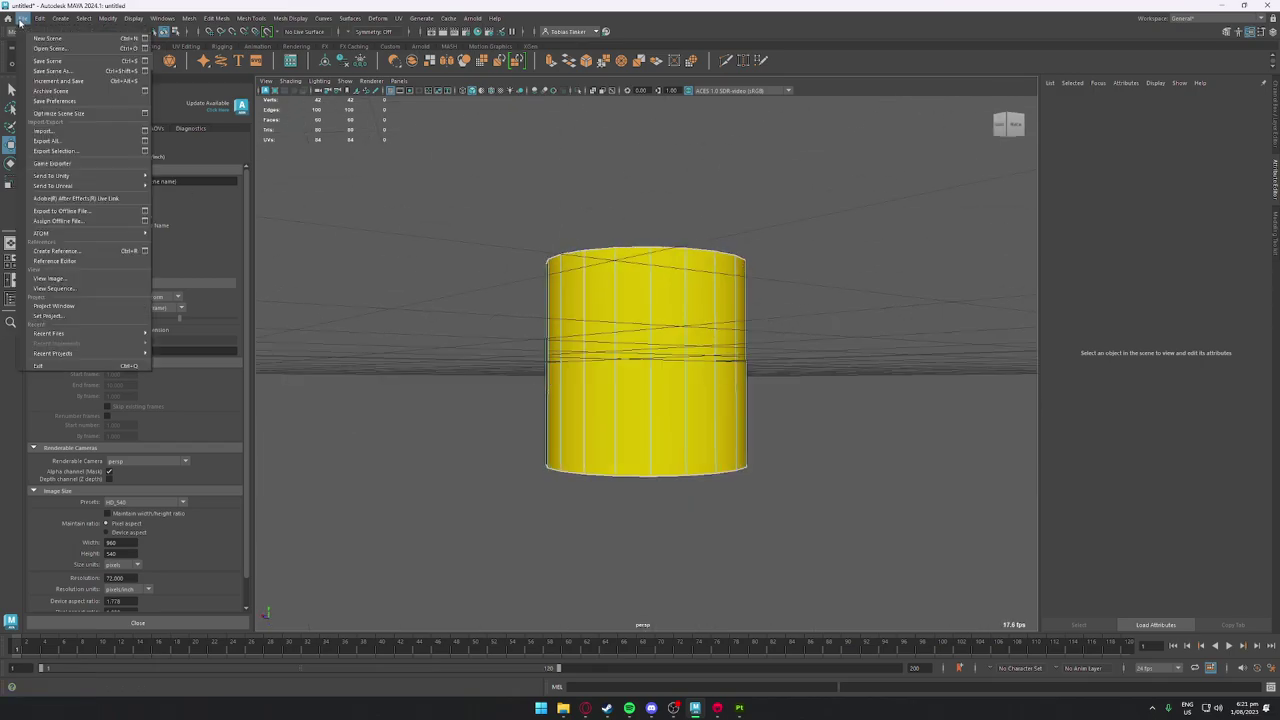
left_click(72, 151)
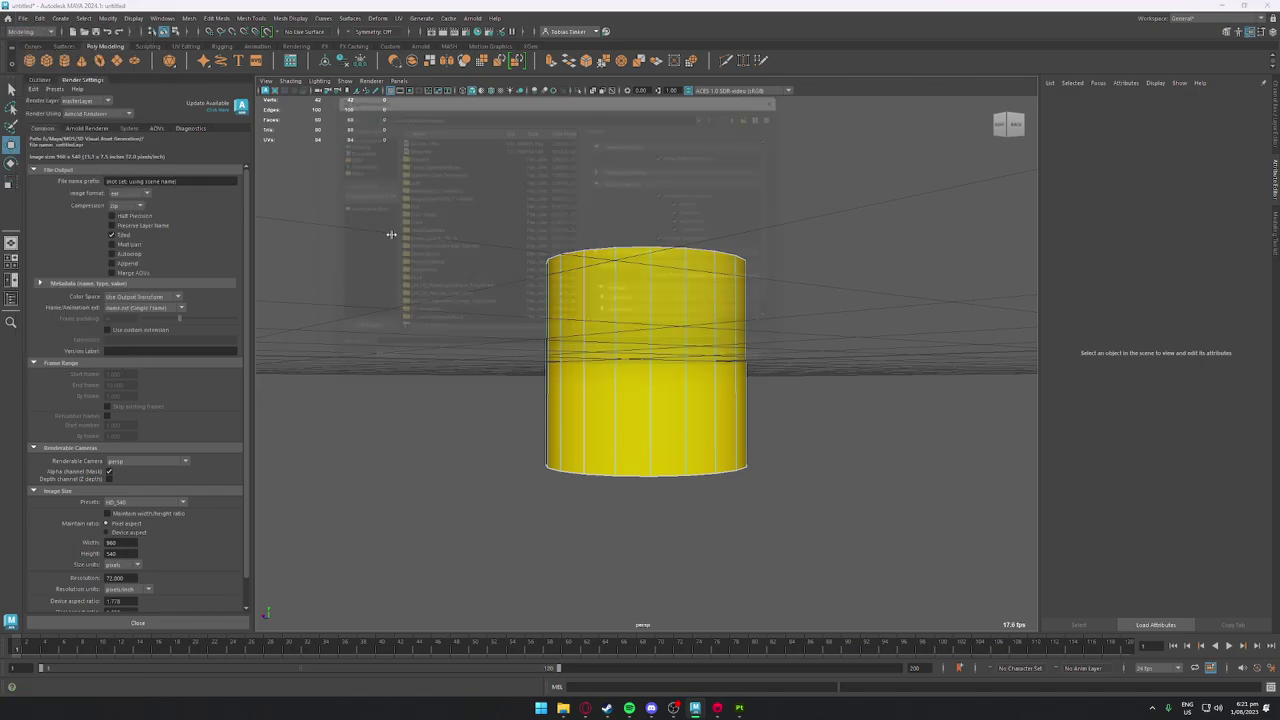
key("Escape")
Select the whole cylinder in object mode and export the selection as FBX file example01 in the Downloads > Example folder
mouse_move(643, 320)
right_mouse_down()
mouse_move(670, 296)
mouse_move(667, 312)
right_mouse_up()
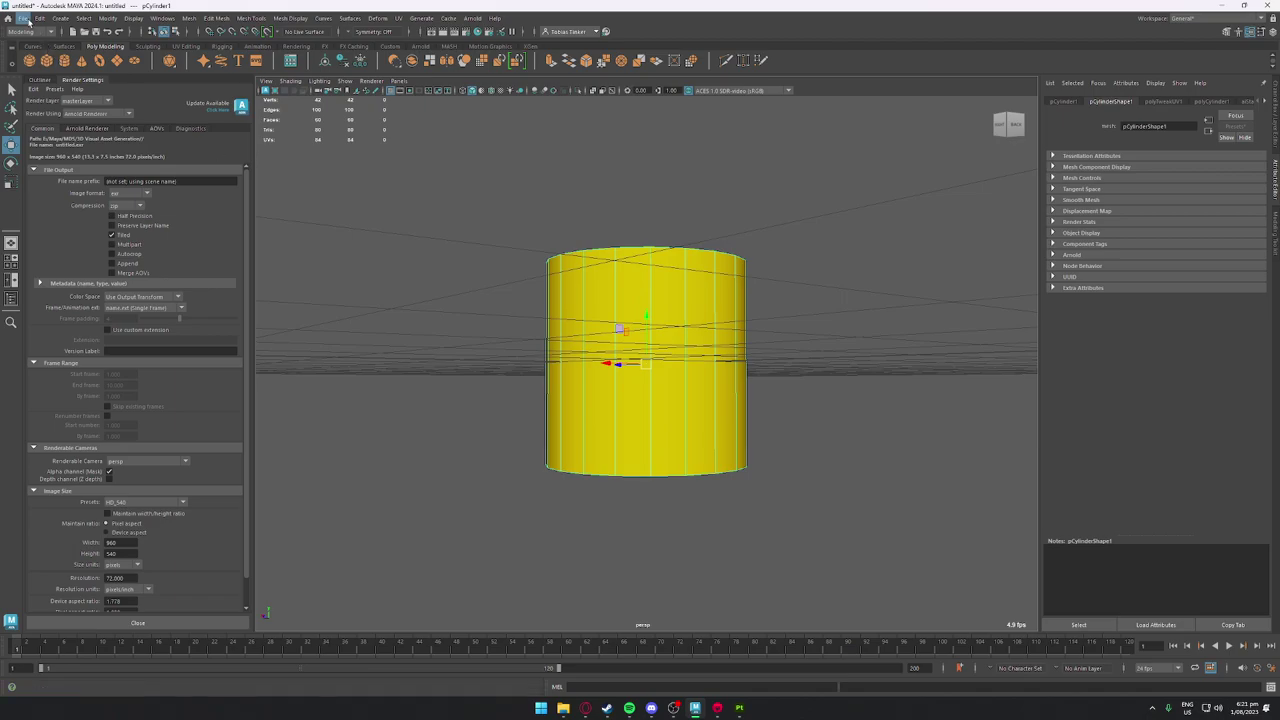
left_click(39, 18)
left_click(21, 18)
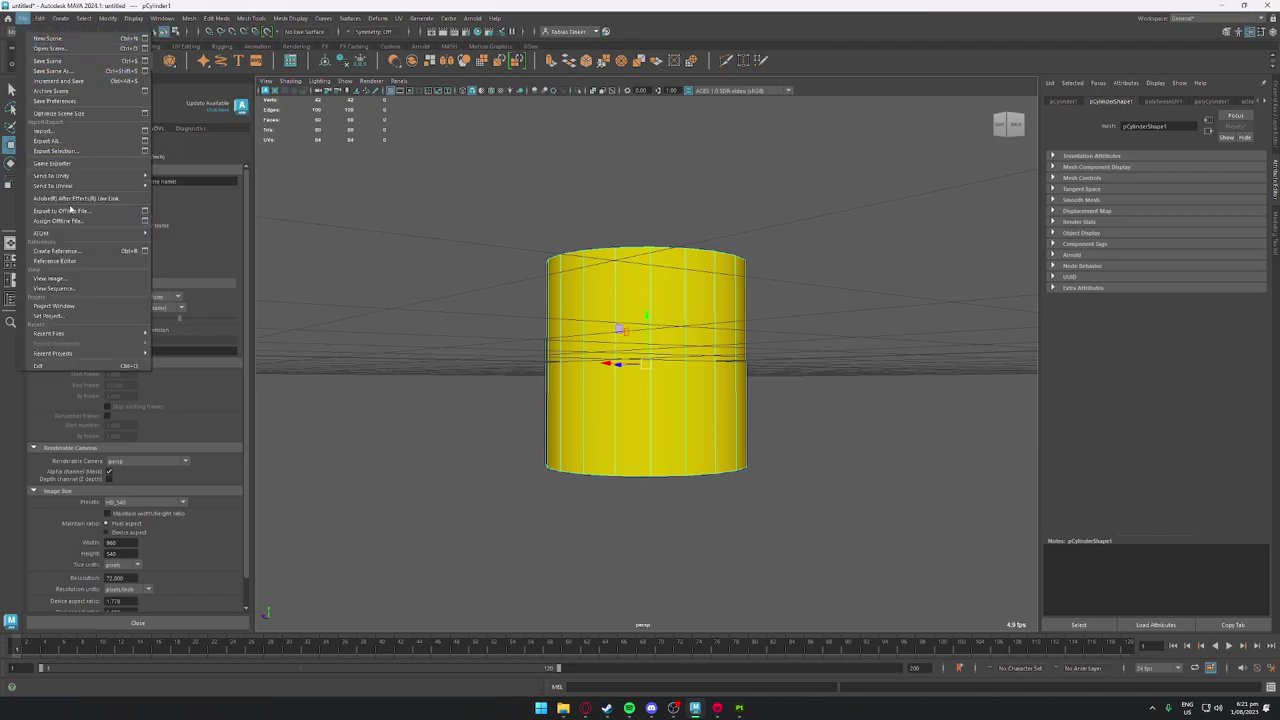
left_click(717, 708)
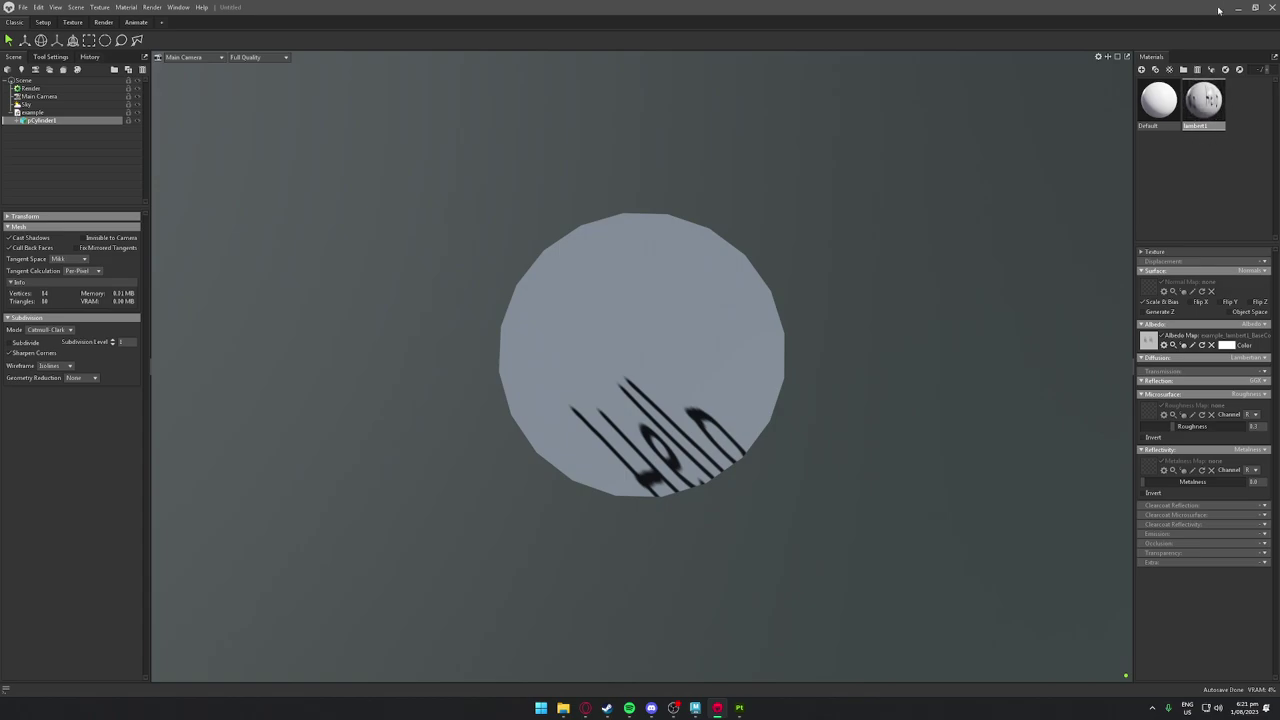
left_click(1238, 7)
left_click(22, 18)
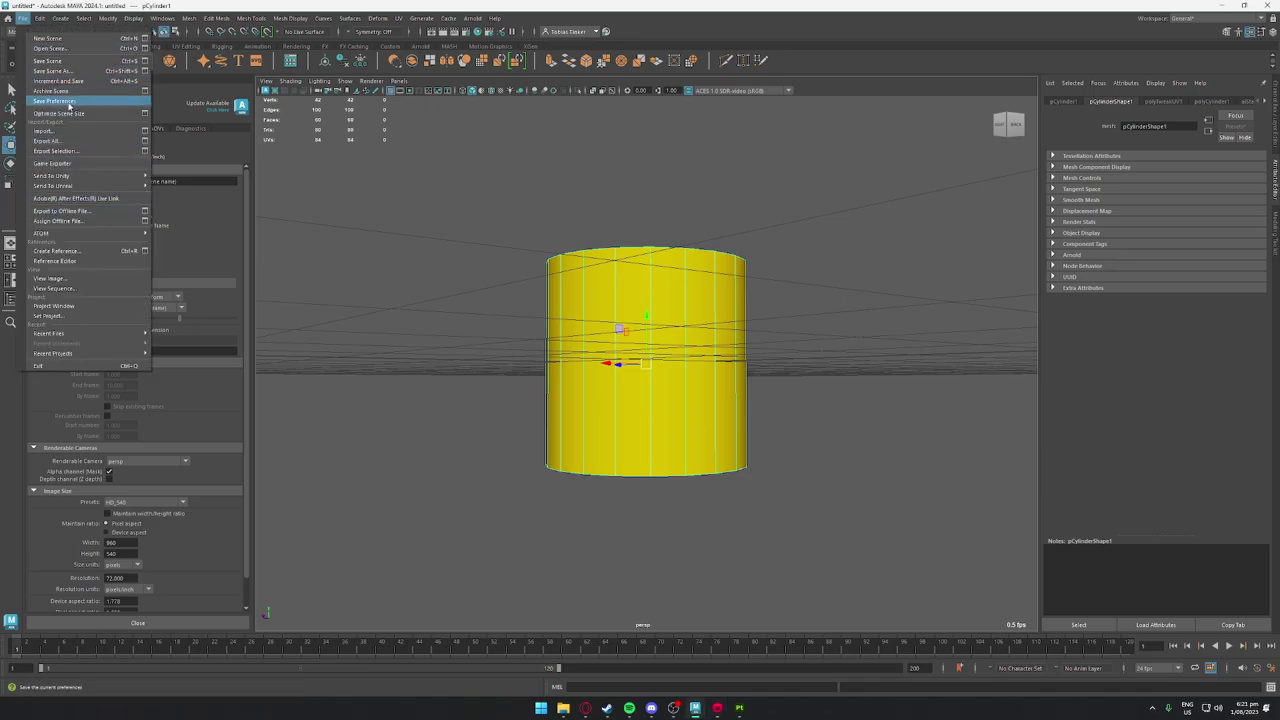
left_click(55, 151)
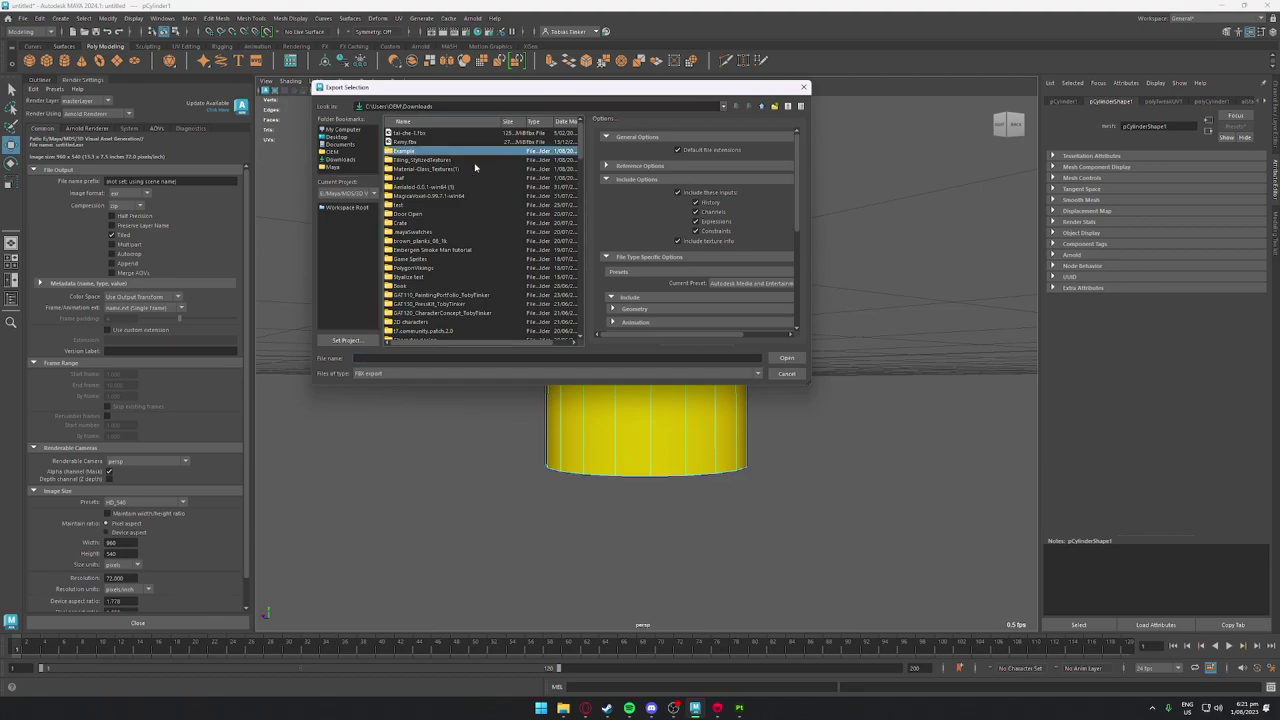
double_click(428, 152)
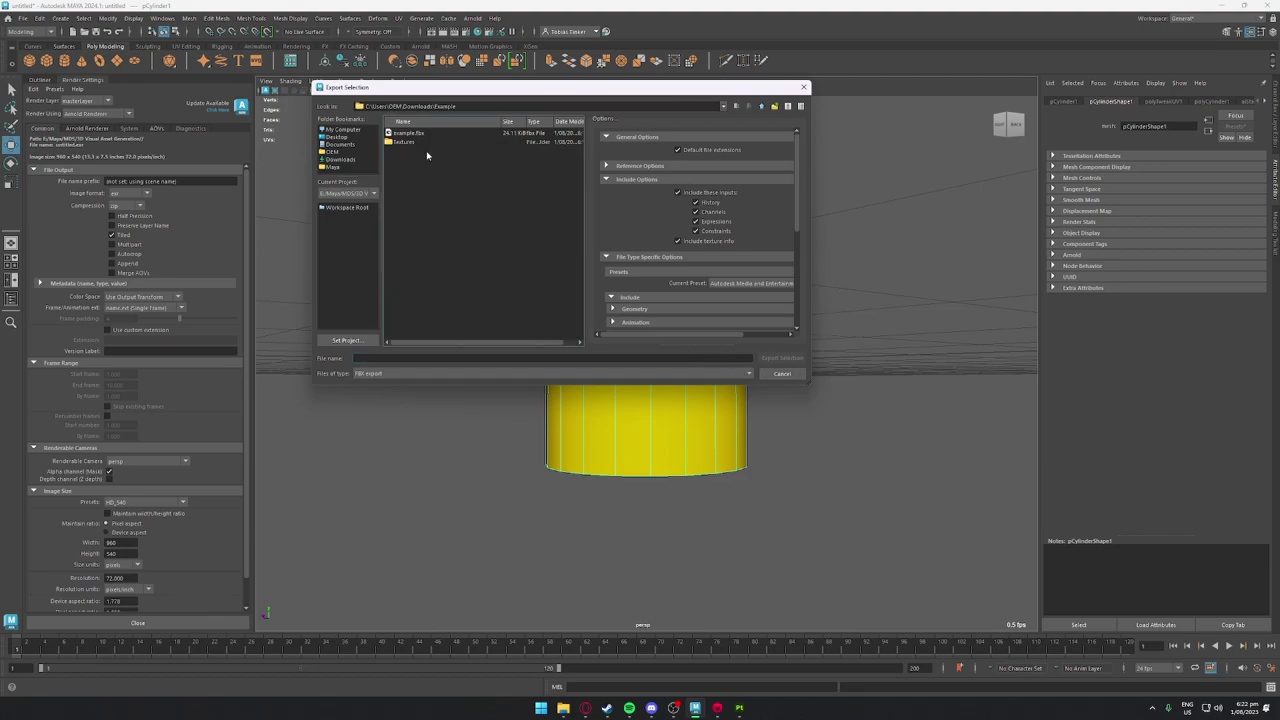
left_click(385, 357)
type("exam")
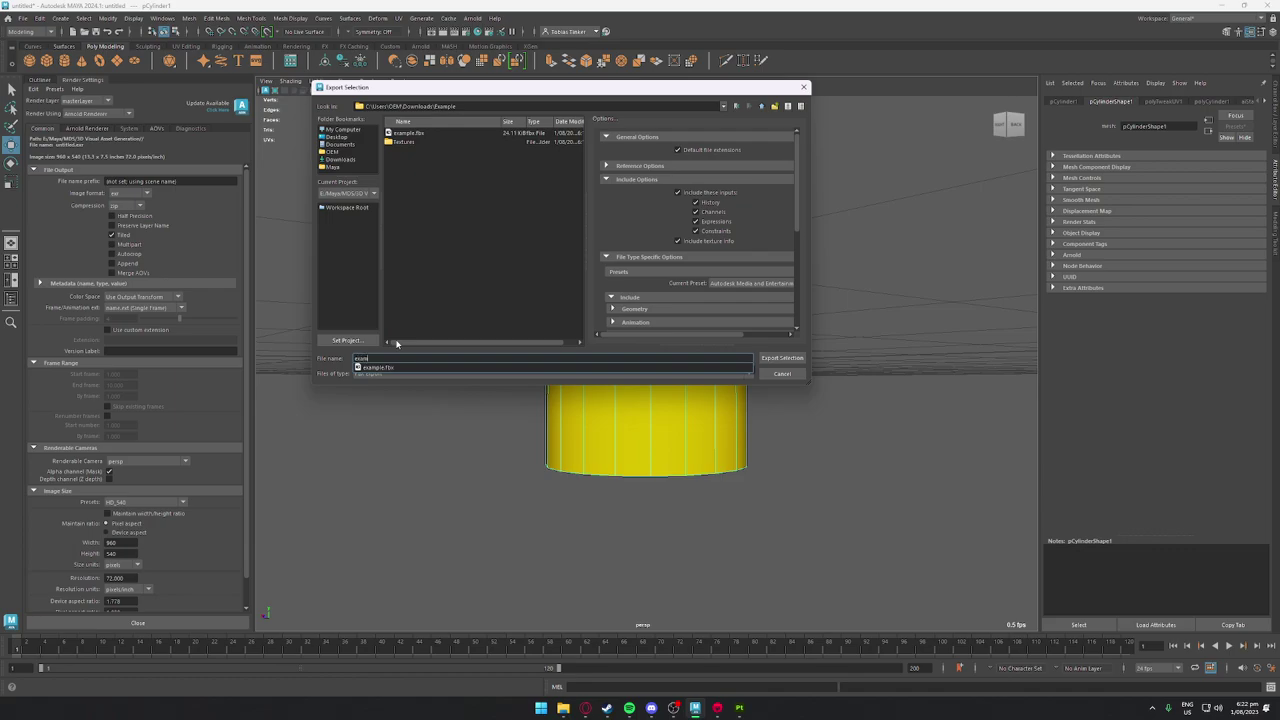
type("ple01")
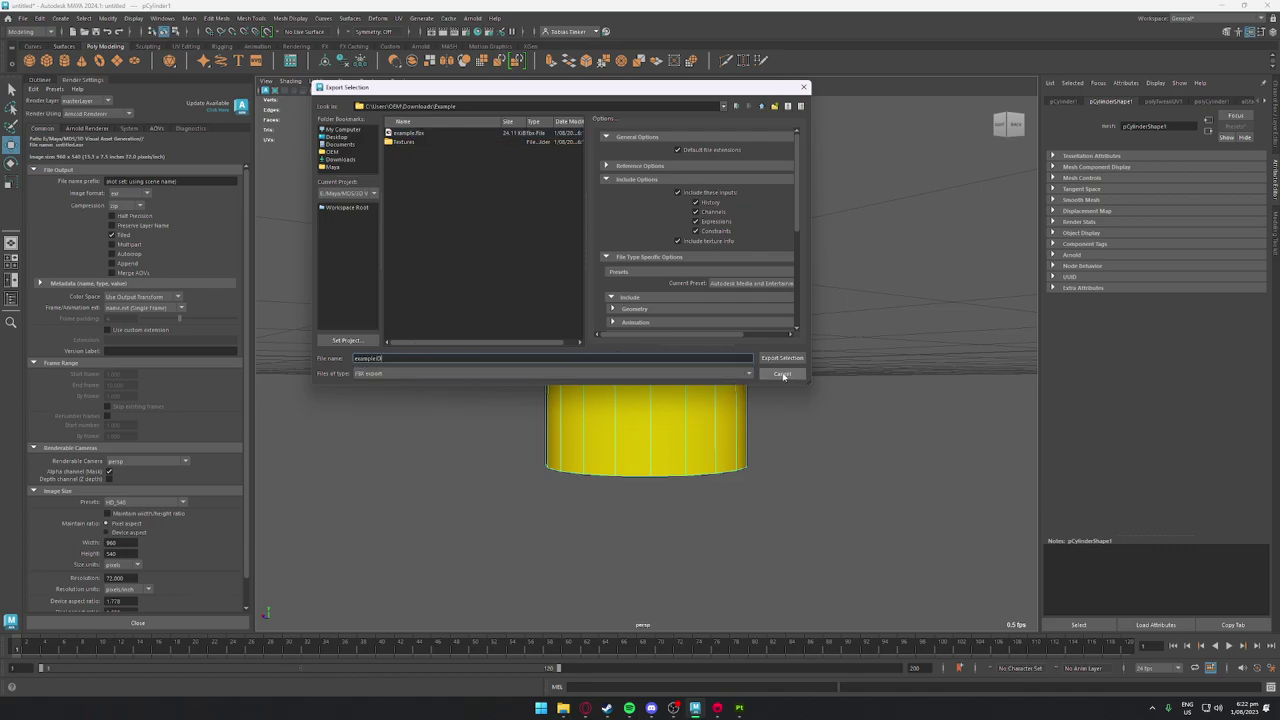
left_click(782, 357)
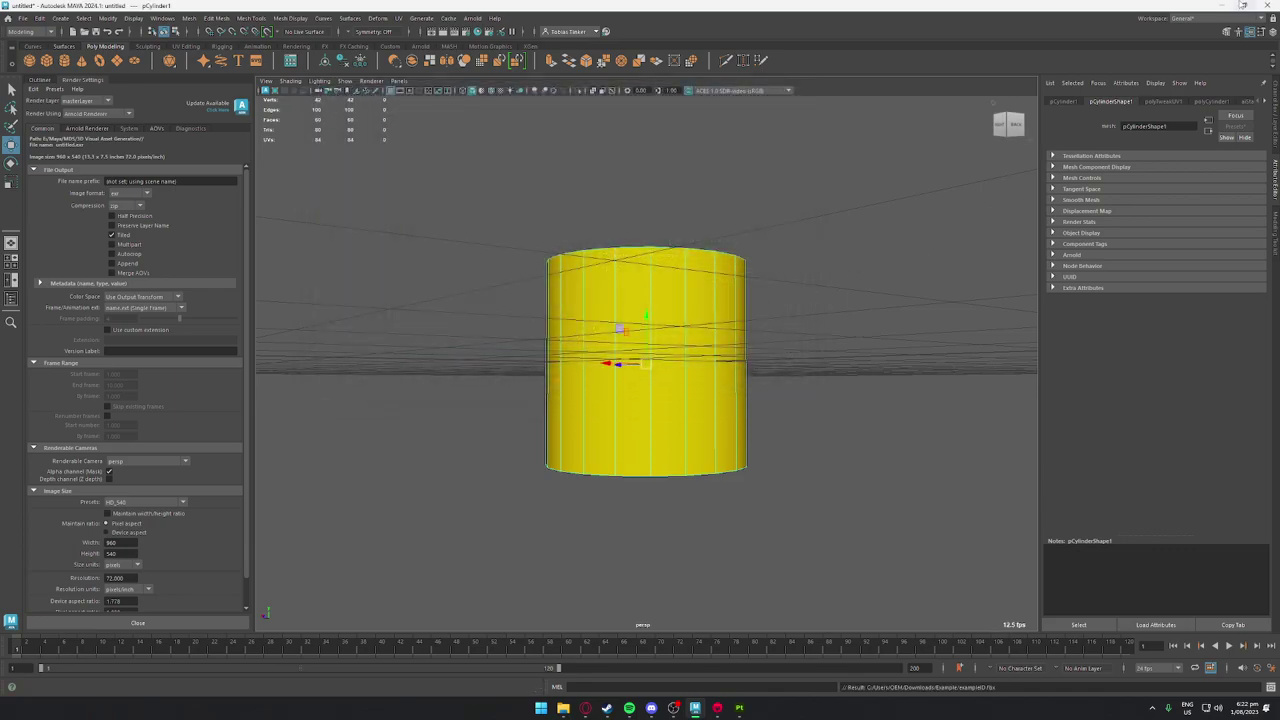
Switch from Maya back to the Marmoset Toolbag scene
left_click(1223, 5)
left_click(717, 707)
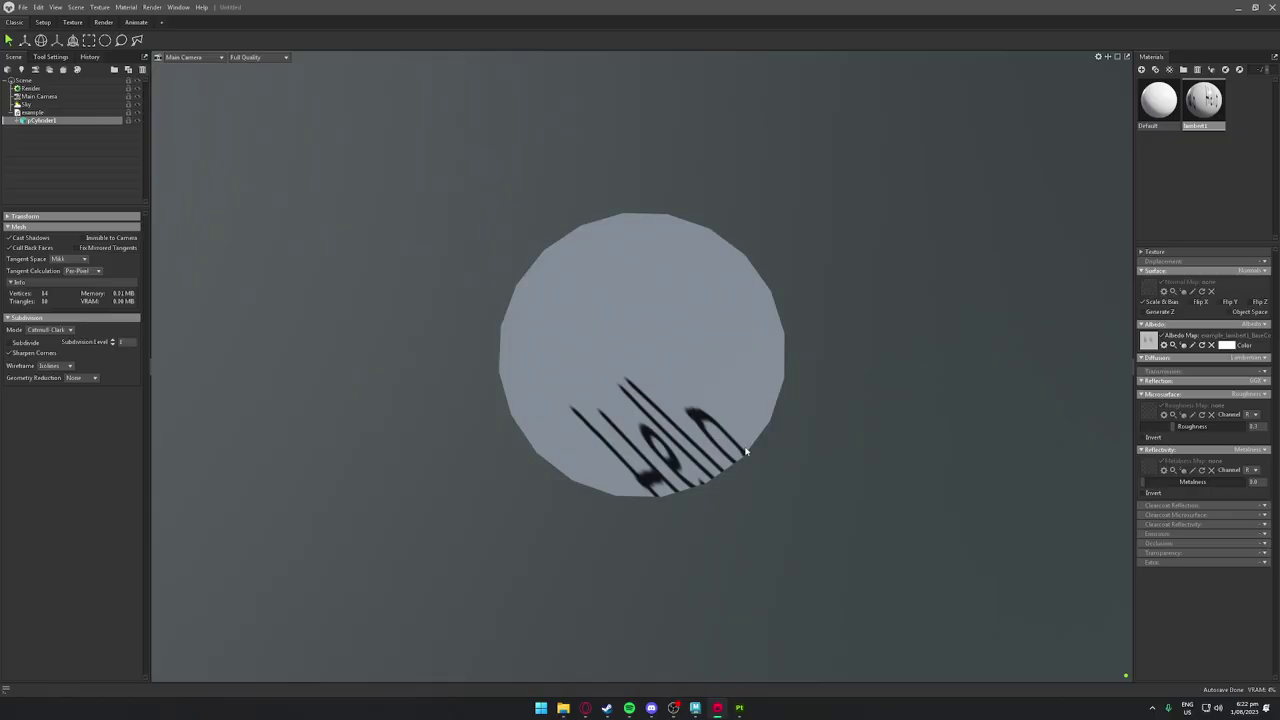
Delete the old example model from the scene and import the re-exported cylinder exampleID from the Downloads > Example folder
left_click(36, 113)
key("Delete")
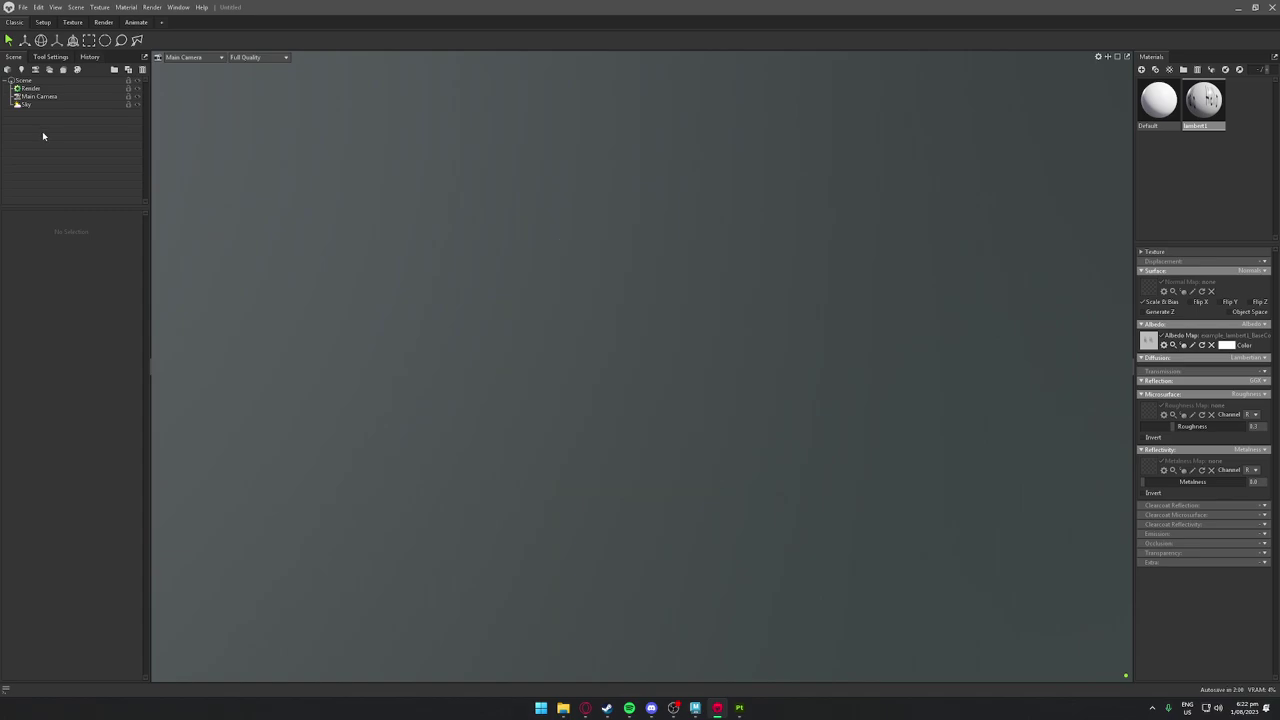
right_click(42, 131)
left_click(69, 145)
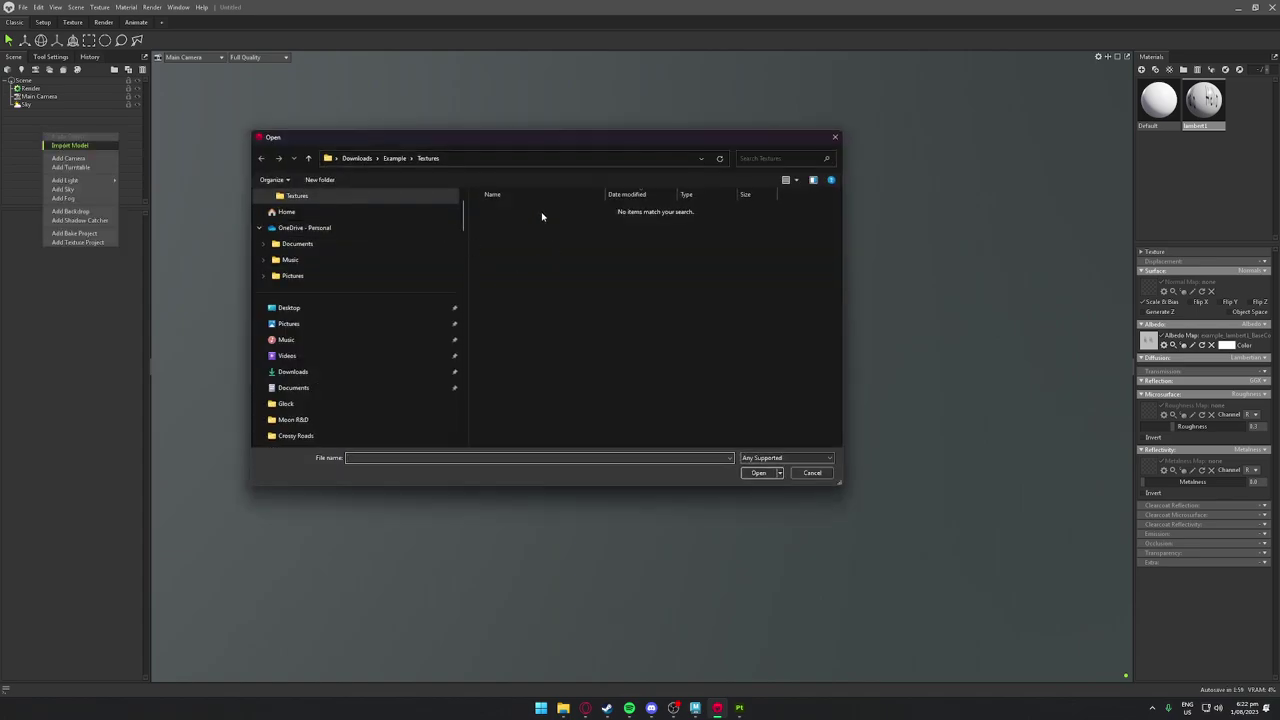
left_click(394, 158)
left_click(512, 226)
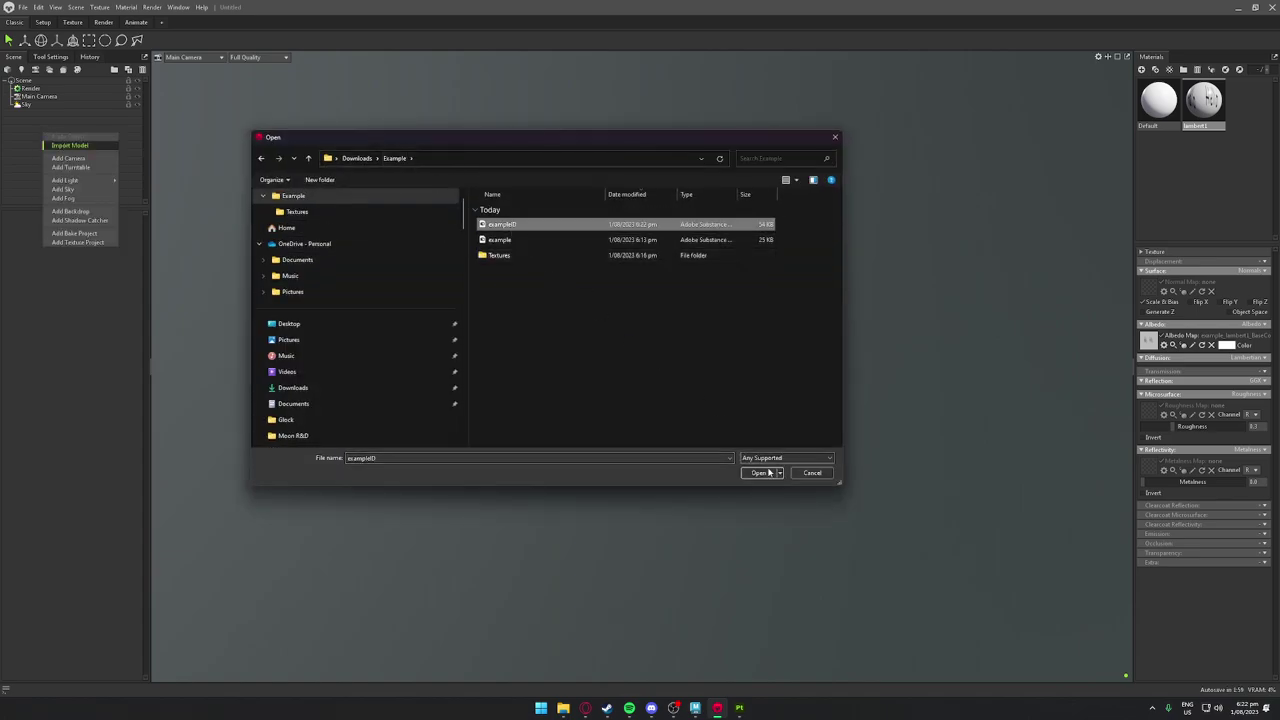
left_click(758, 472)
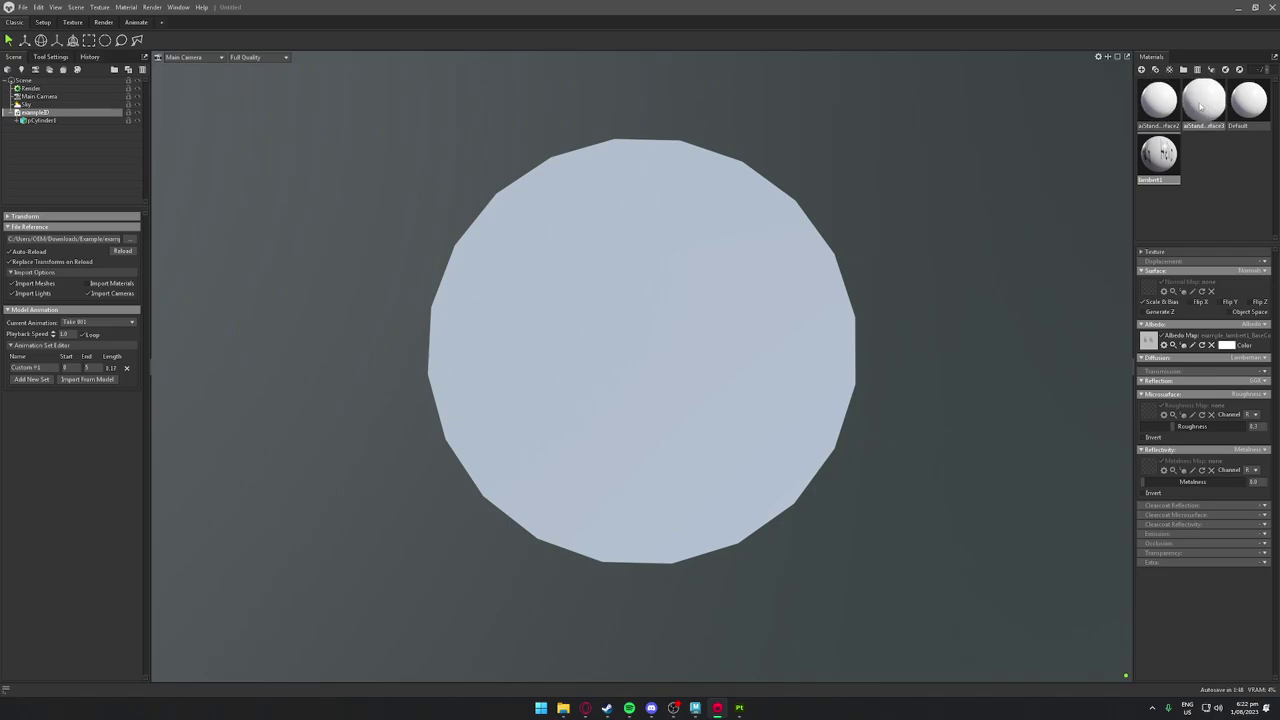
Open the albedo map file selection for the aiStandardSurface2 material, and check the cylinder's side and cap materials in Maya
left_click(1162, 102)
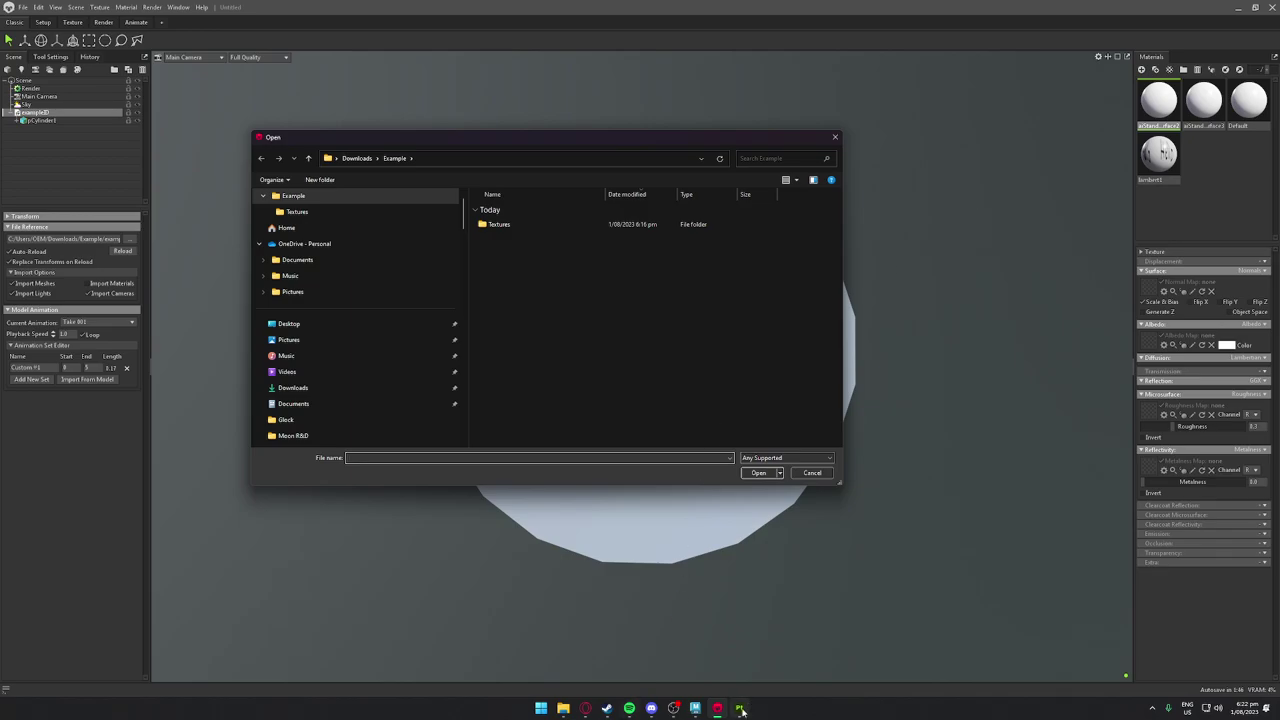
left_click(695, 708)
mouse_move(745, 459)
left_mouse_down("alt")
mouse_move(734, 506)
mouse_move(738, 425)
mouse_move(734, 451)
left_mouse_up("alt")
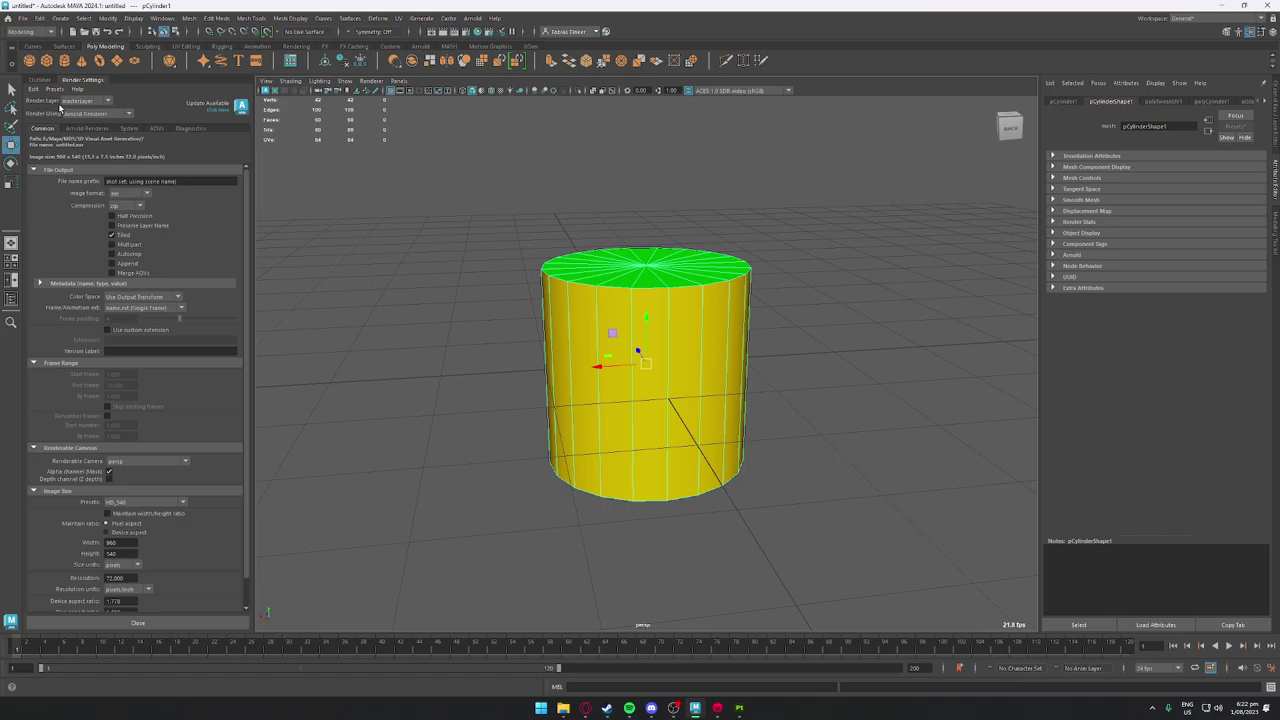
left_click(40, 79)
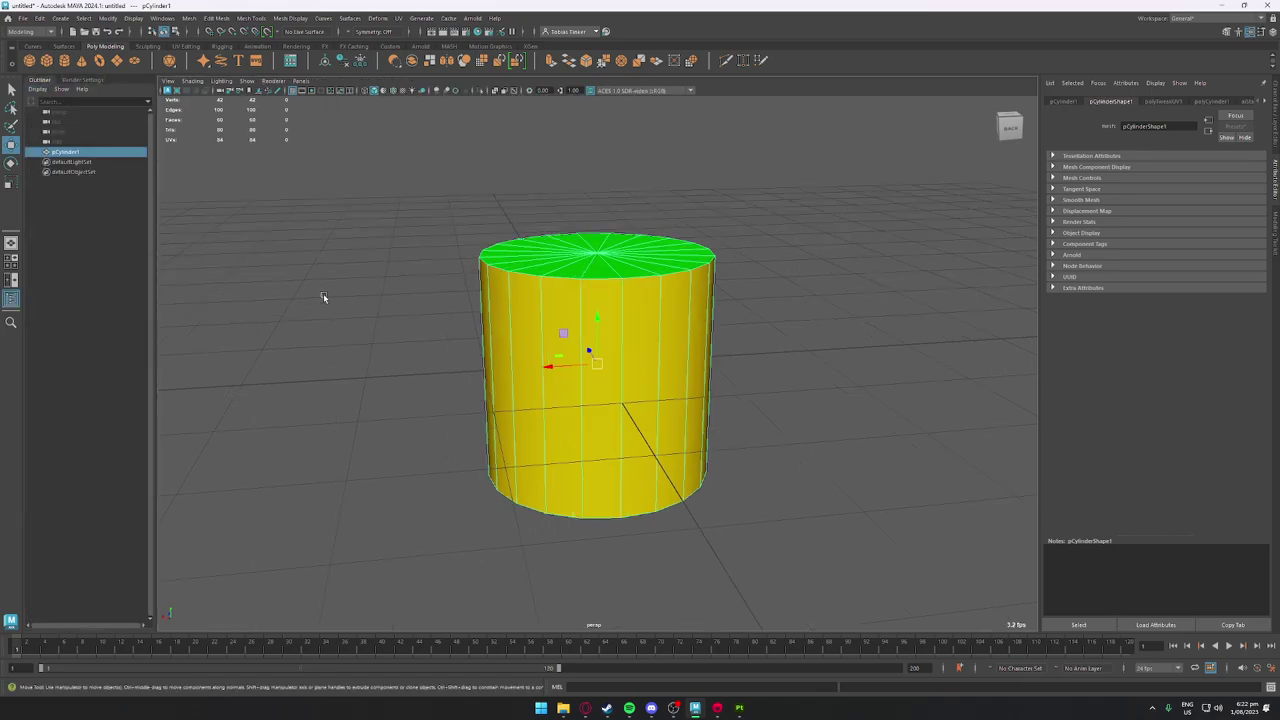
left_click_drag(590, 368, 756, 346, "alt")
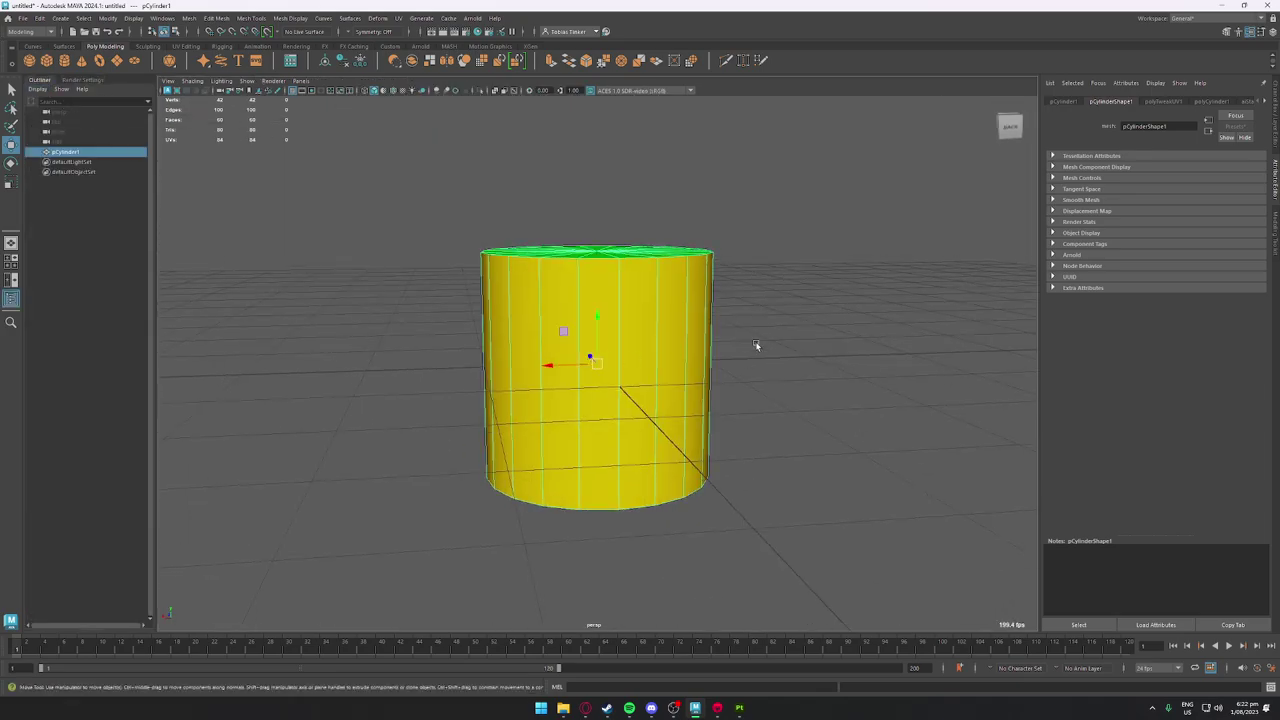
left_click(1221, 5)
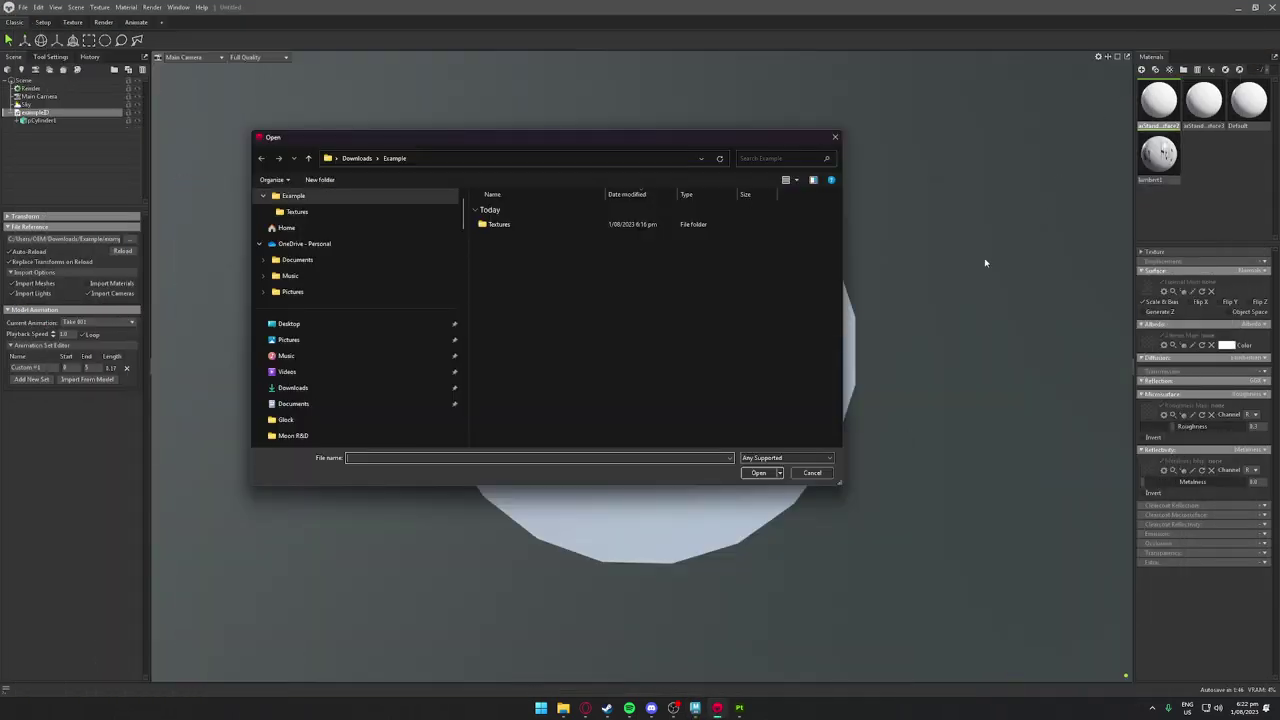
Load example_lambert1_BaseColor.1001 from the Textures folder as the albedo map of the cylinder's side material
double_click(498, 224)
left_click(540, 225)
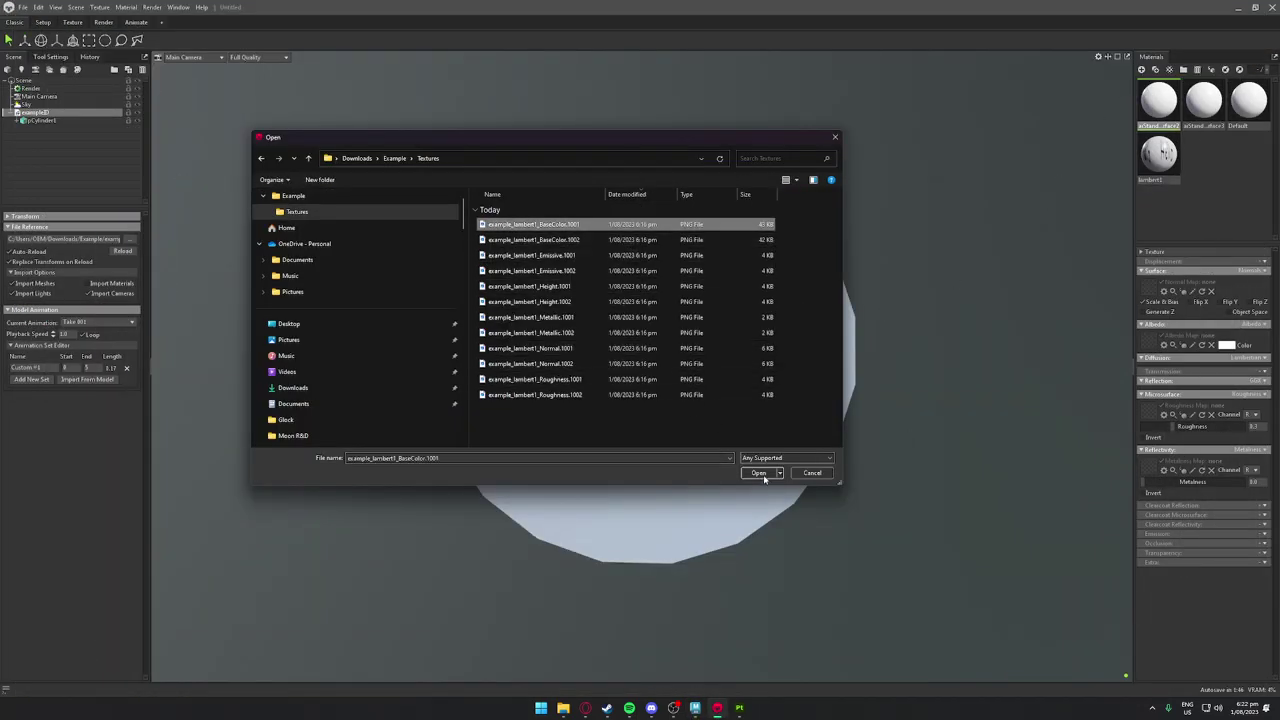
left_click(757, 473)
left_click_drag(751, 423, 400, 260)
Load example_lambert1_BaseColor.1002 as the albedo map of the other aiStandardSurface material, used on the cylinder's caps
left_click(1204, 100)
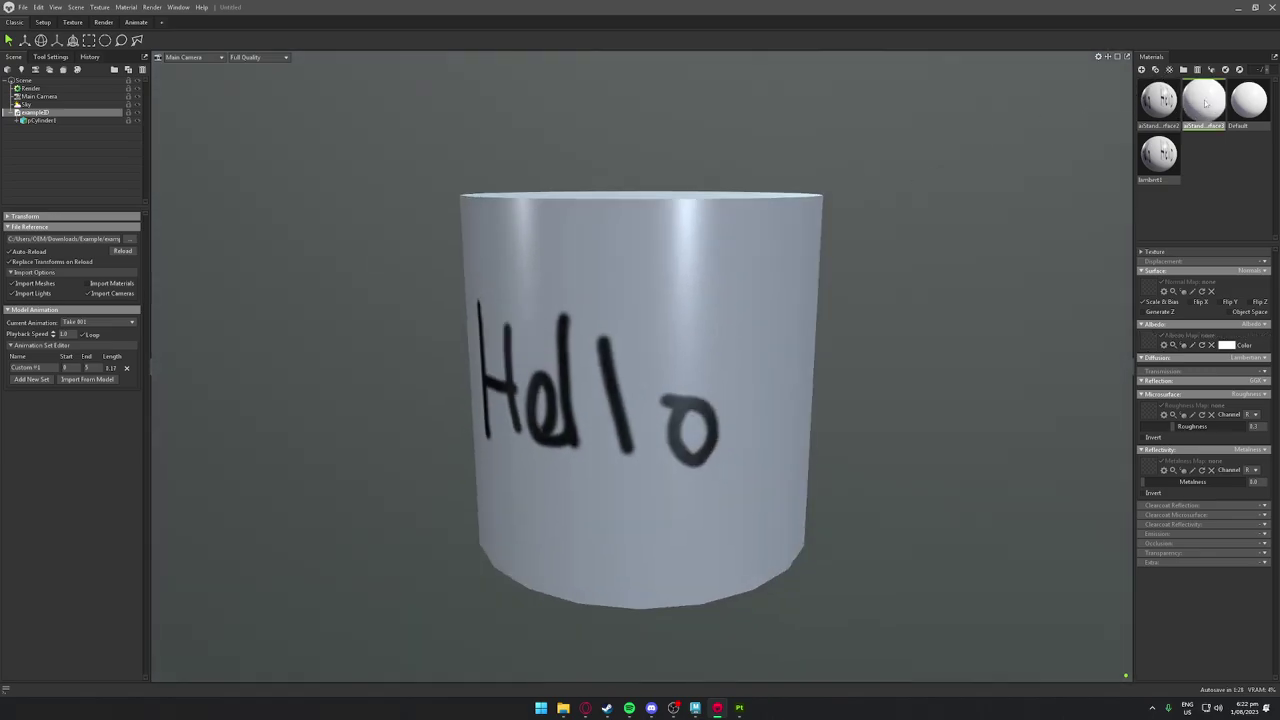
left_click(1164, 345)
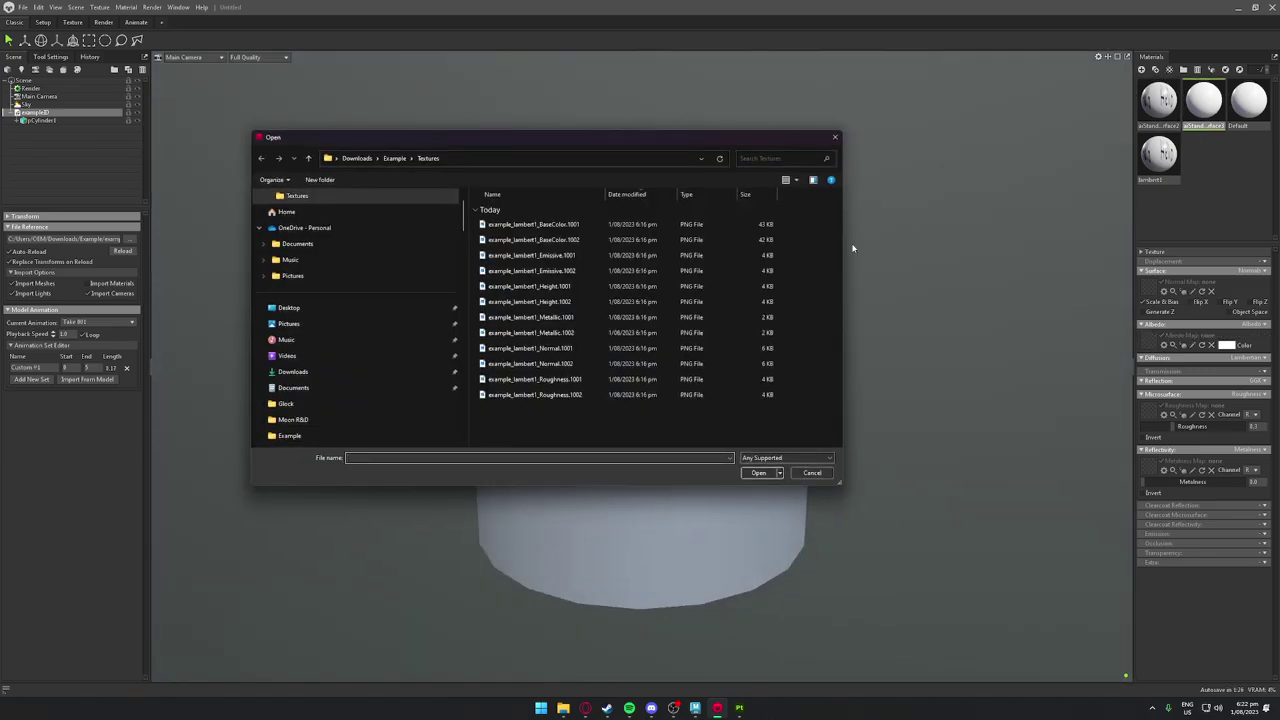
left_click(538, 243)
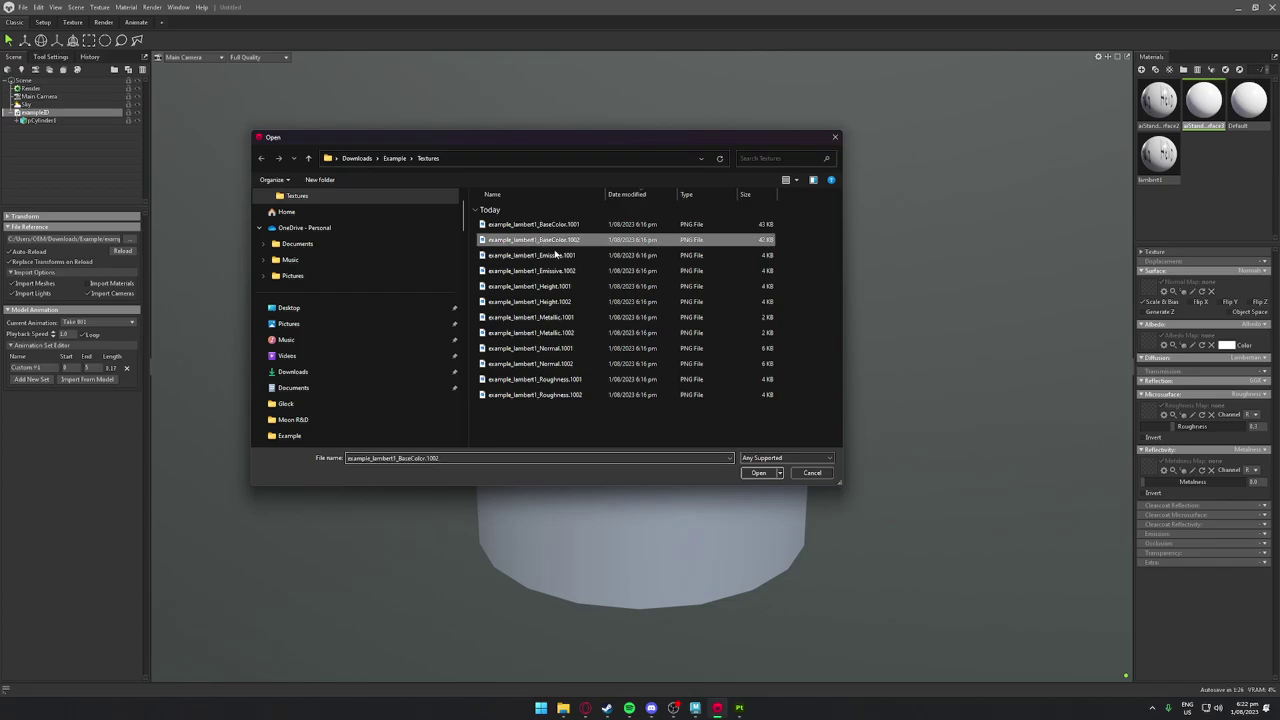
left_click(757, 473)
mouse_move(698, 356)
left_mouse_down()
mouse_move(686, 371)
mouse_move(751, 380)
mouse_move(797, 169)
mouse_move(637, 401)
mouse_move(737, 371)
mouse_move(600, 166)
mouse_move(651, 204)
mouse_move(686, 481)
left_mouse_up()
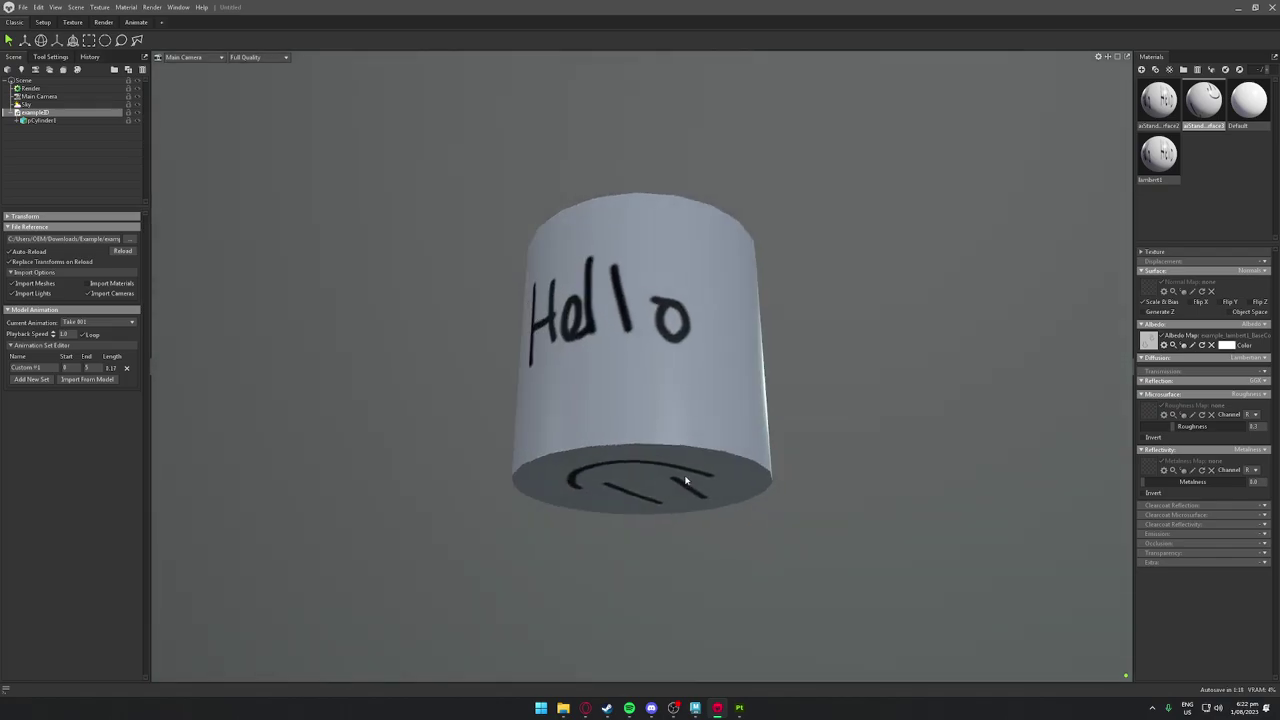
Switch by way of Maya to Substance 3D Painter and examine the painted UV tiles 1001 and 1002
left_click(695, 707)
left_click_drag(780, 500, 800, 469, "alt")
left_click(740, 707)
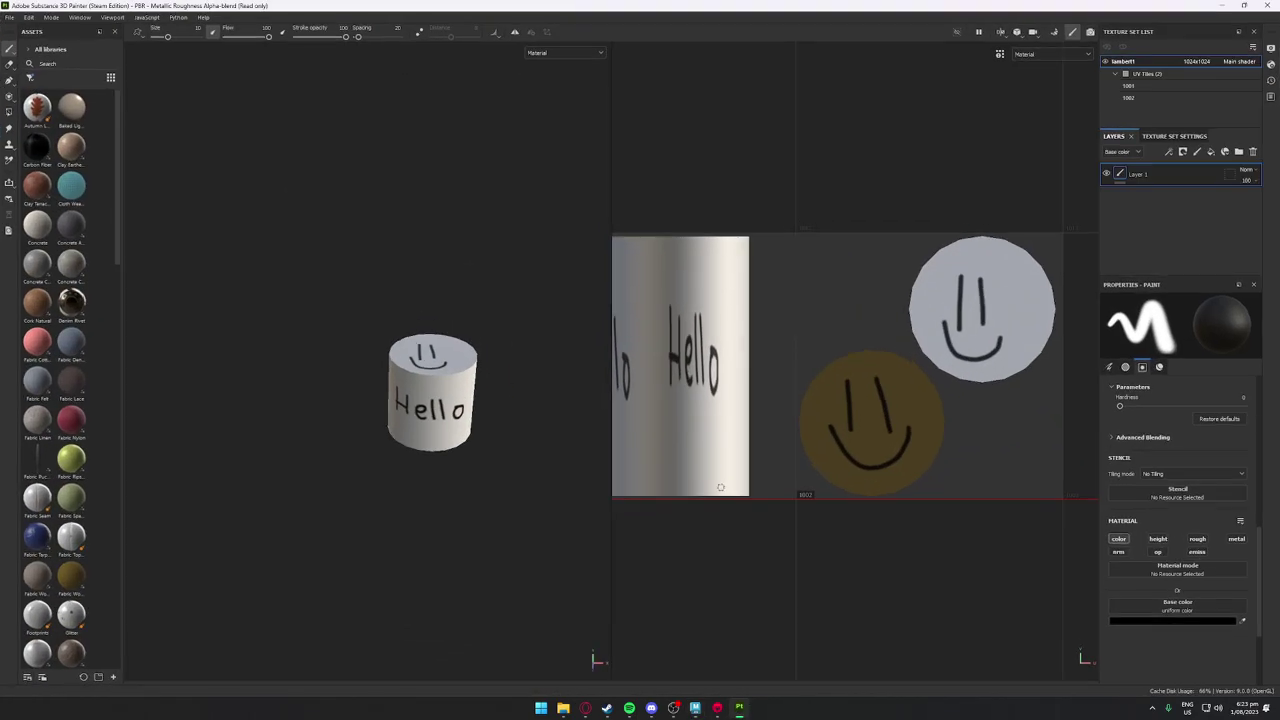
scroll(766, 360, "down", 3)
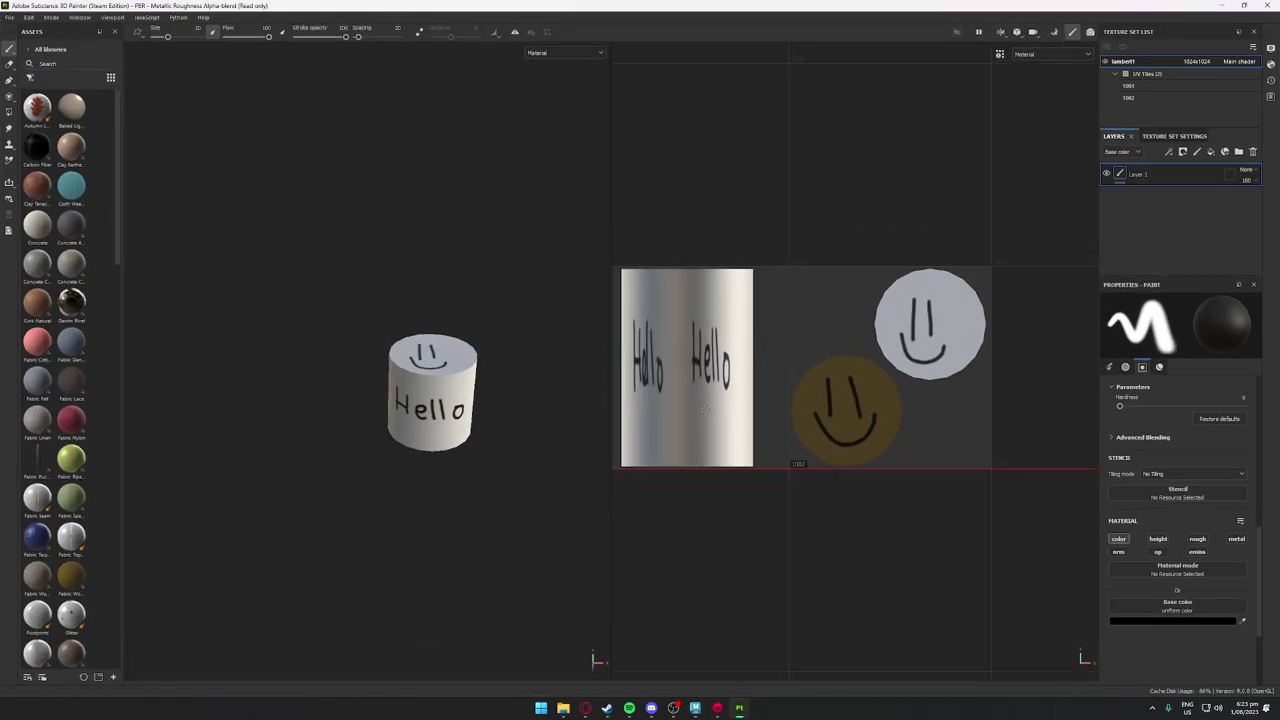
scroll(798, 378, "up", 1)
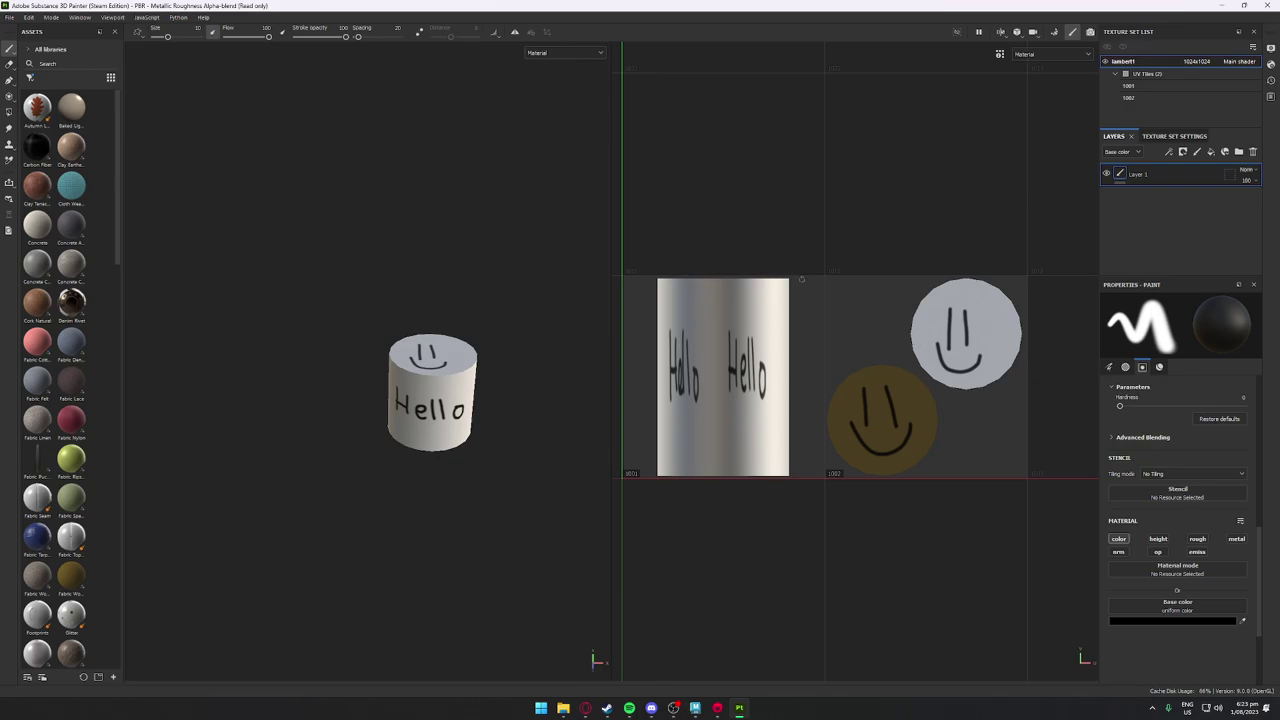
Compare the cylinder's side and cap materials in Maya with the UV tile list in Substance 3D Painter
key("alt+Tab")
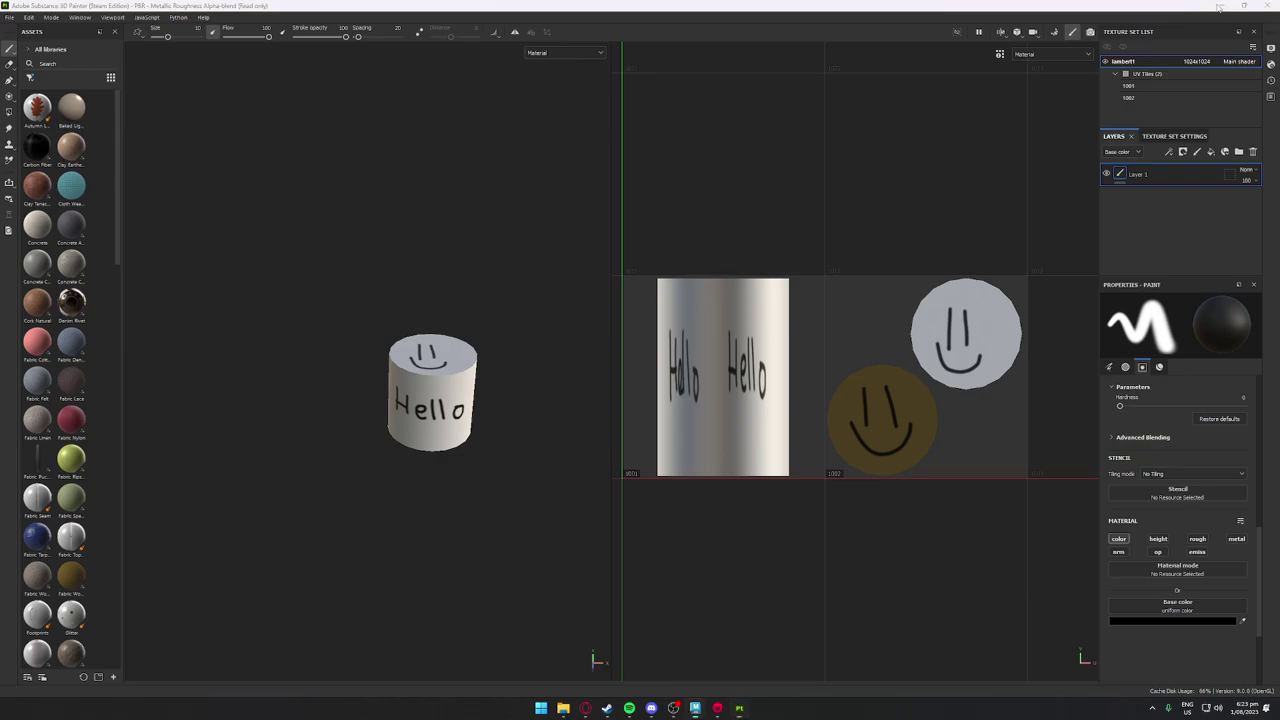
left_click_drag(561, 333, 748, 470, "alt")
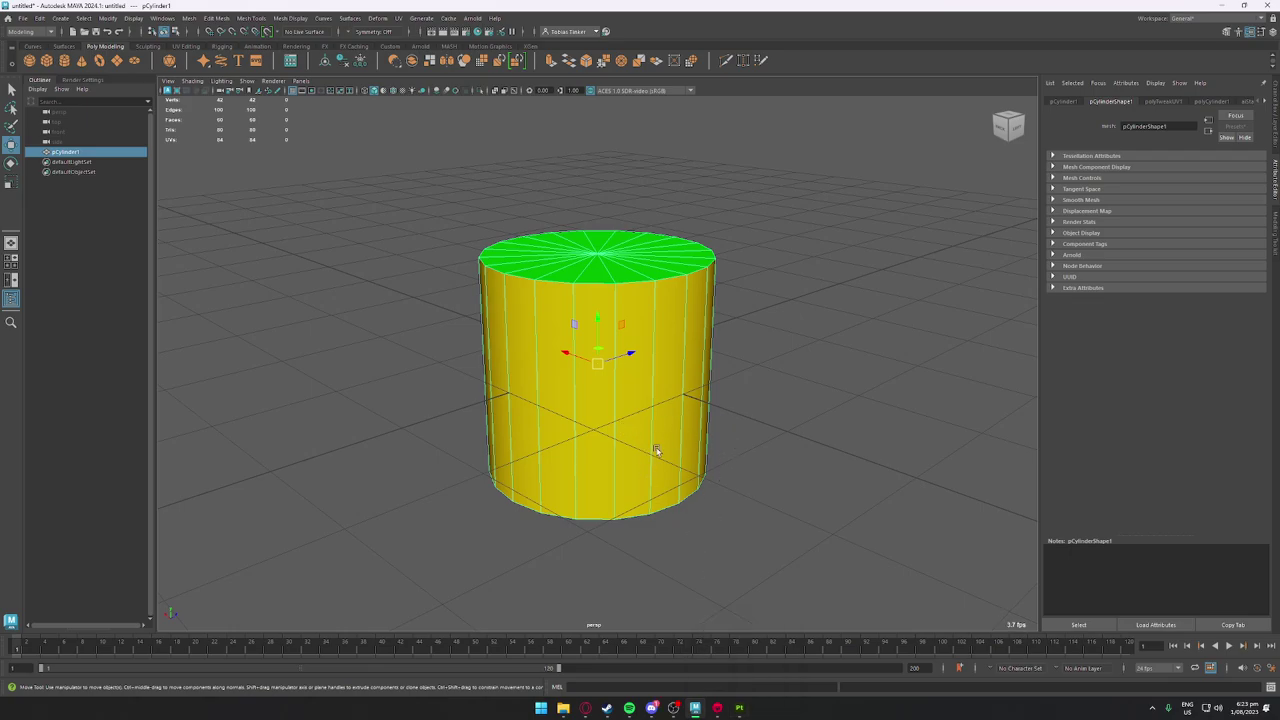
left_click_drag(657, 449, 761, 484, "alt")
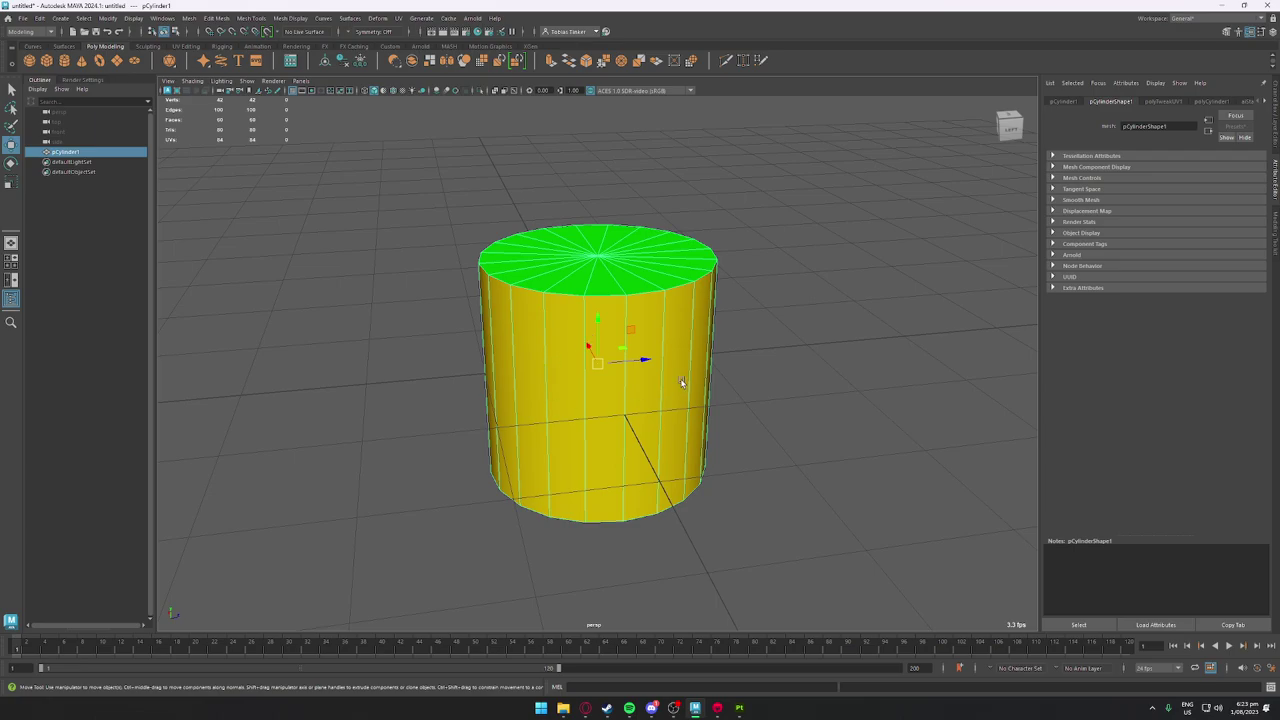
left_click(741, 708)
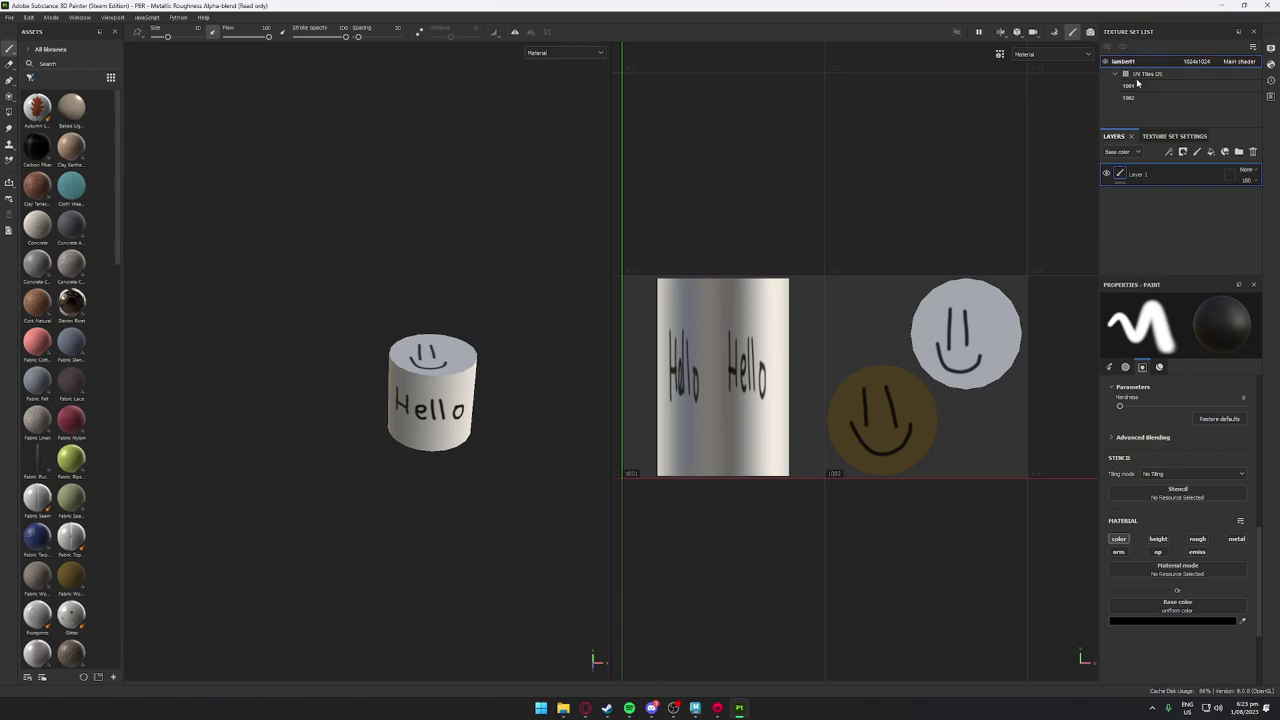
key("alt+Tab")
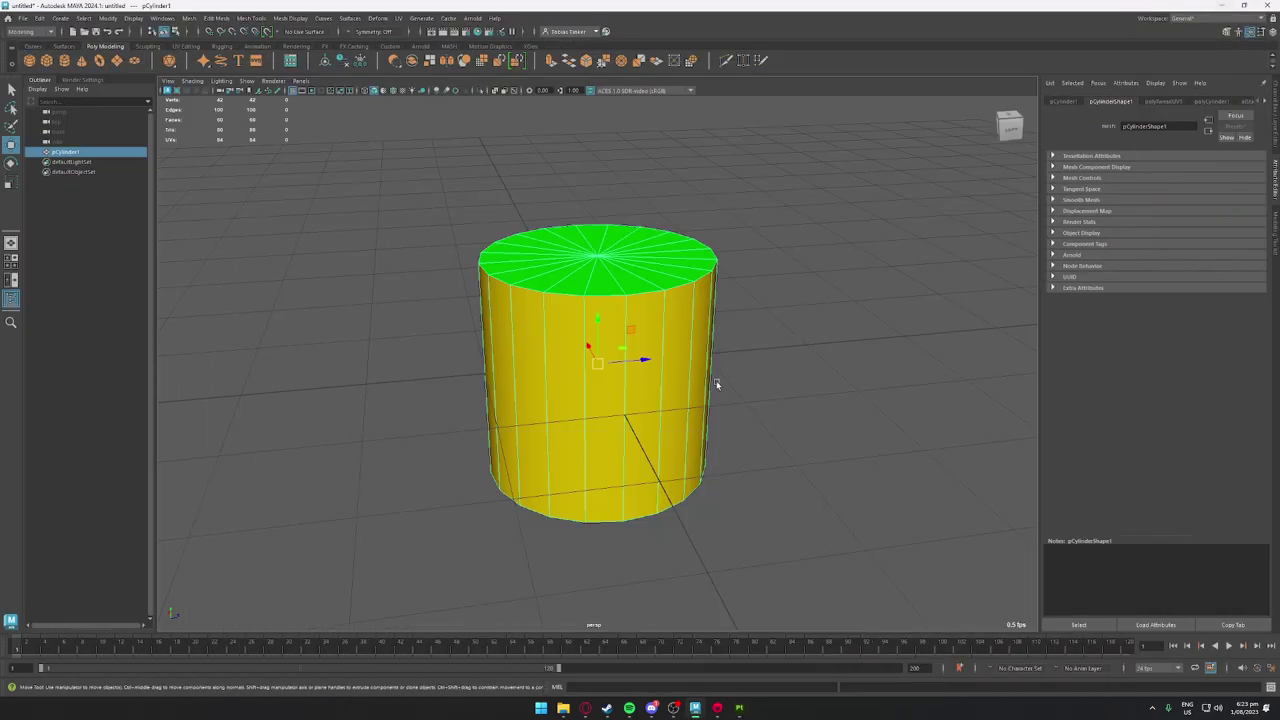
left_click(774, 316)
left_click(645, 383)
Switch back to Marmoset Toolbag and inspect the textured cylinder's side and caps from several angles
left_click(717, 707)
left_click_drag(697, 452, 680, 540)
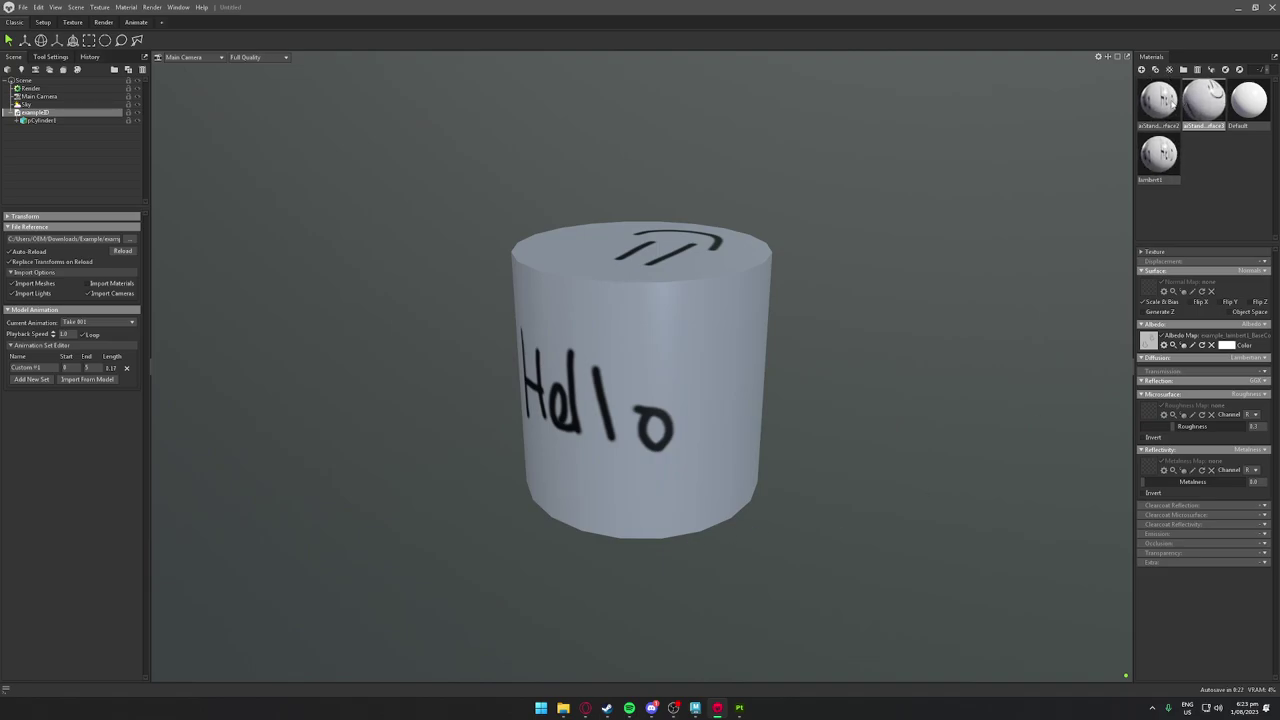
left_click_drag(881, 264, 823, 294)
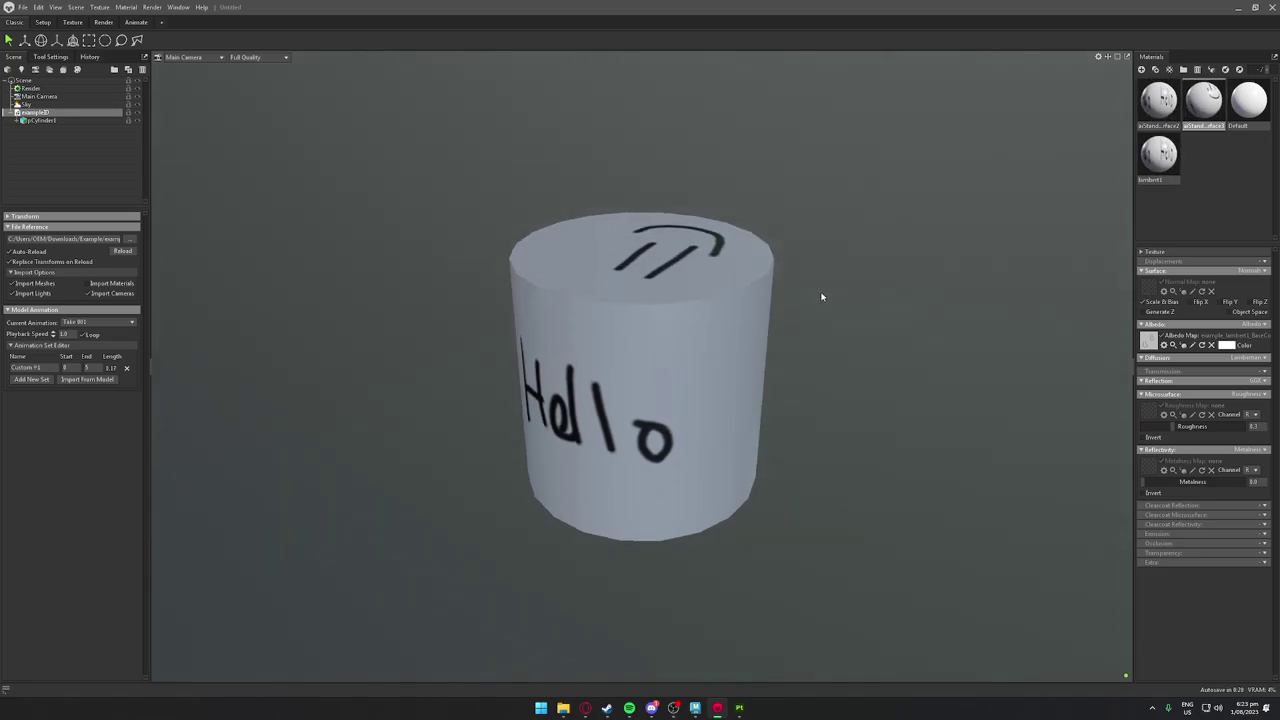
left_click_drag(738, 327, 763, 309)
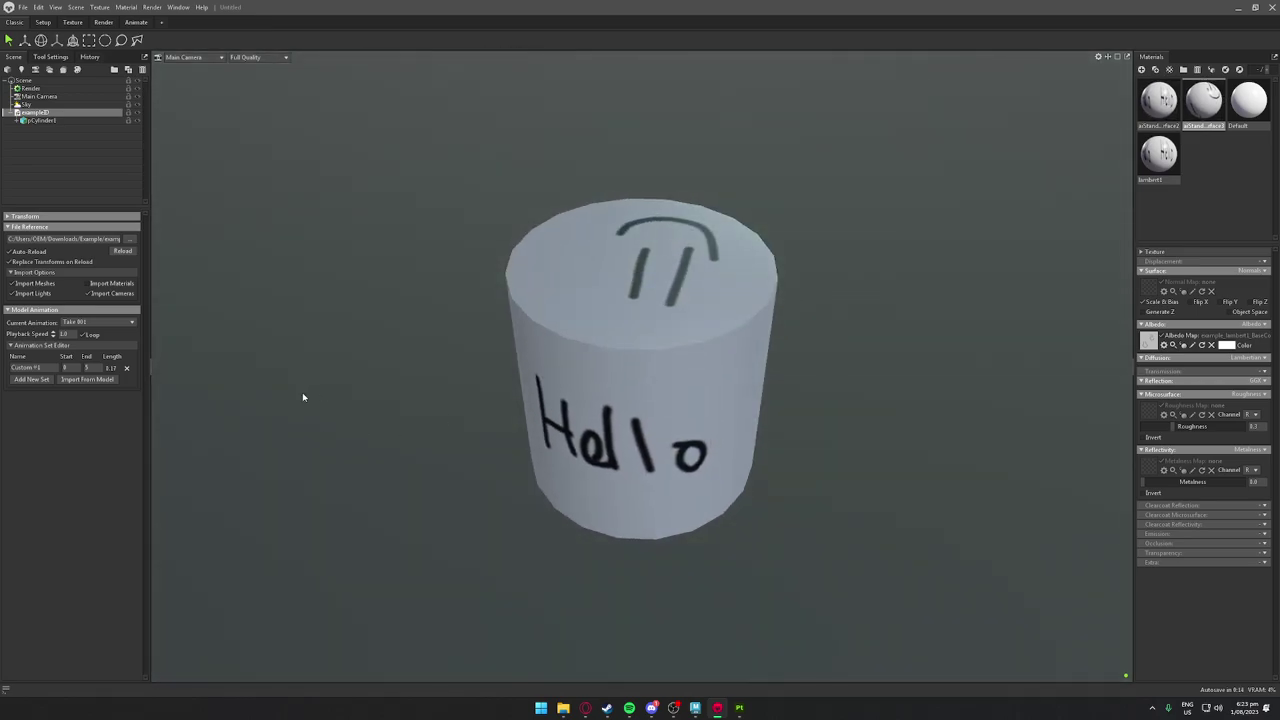